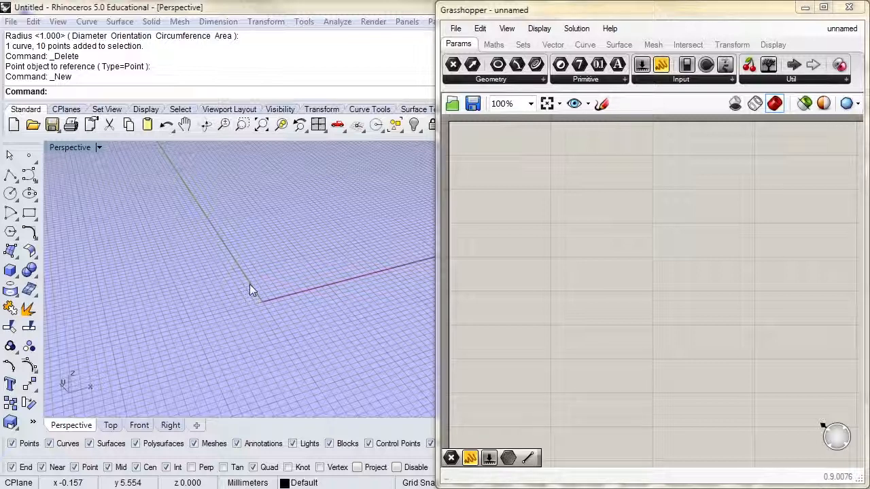
left_click(619, 45)
left_click(609, 79)
left_click(578, 148)
left_click(595, 204)
right_click(580, 197)
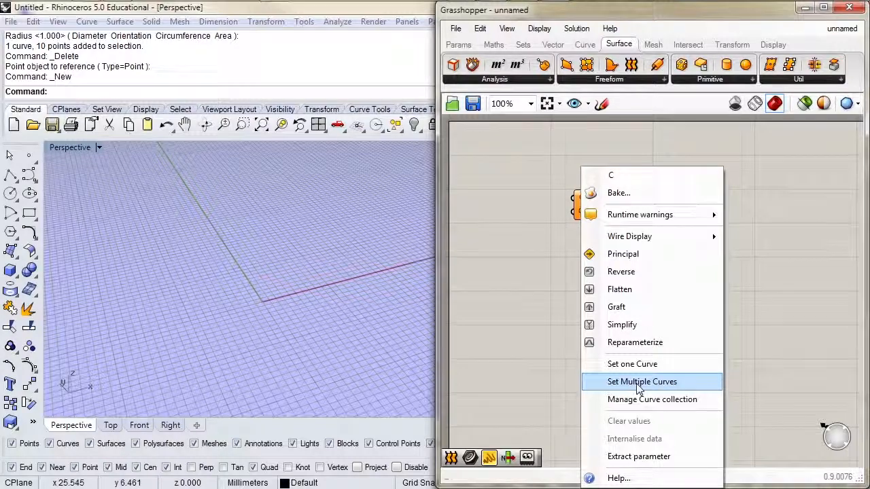
left_click(549, 339)
left_click_drag(627, 186, 542, 241)
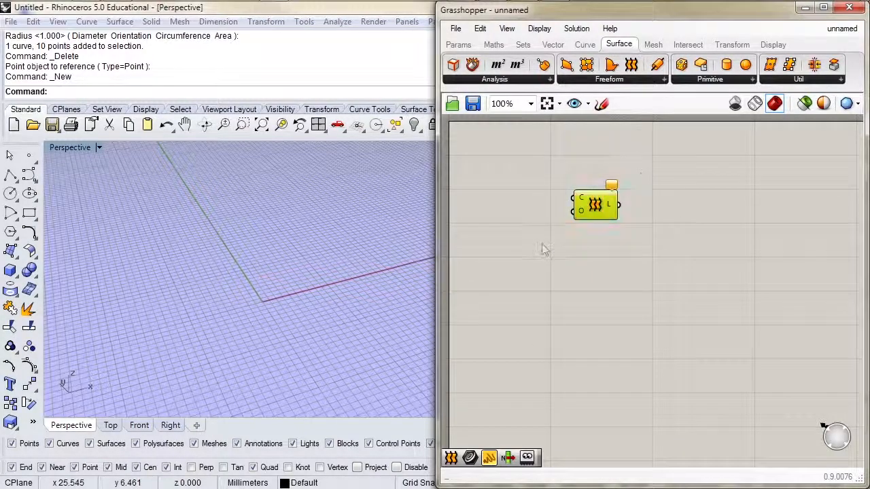
key("Delete")
Add a Point parameter to the canvas and set it to one coordinate point picked in the Perspective viewport
left_click(458, 44)
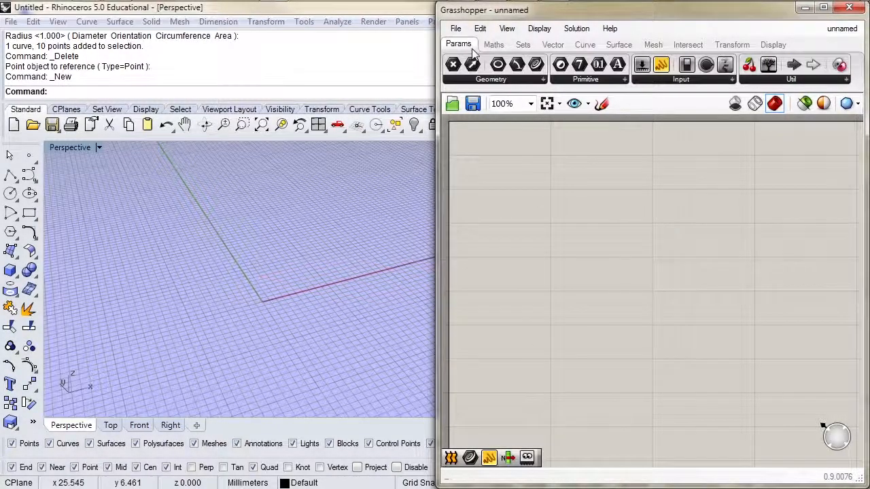
left_click(484, 79)
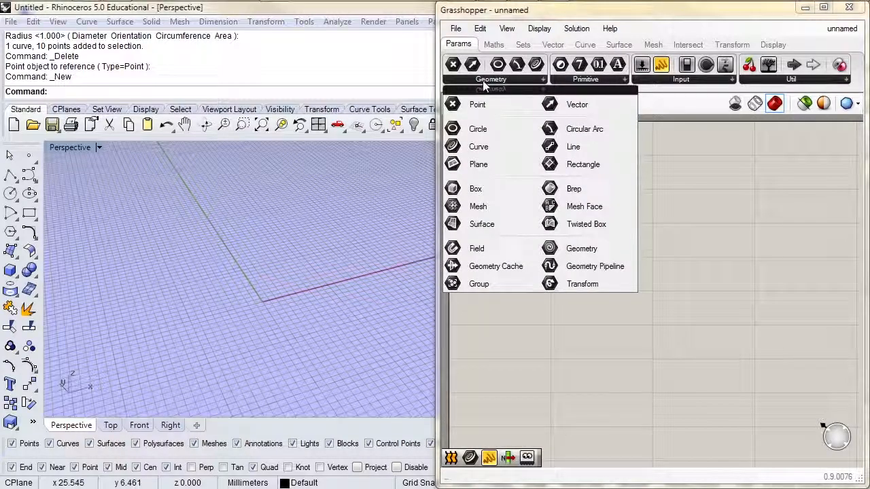
left_click_drag(469, 104, 498, 138)
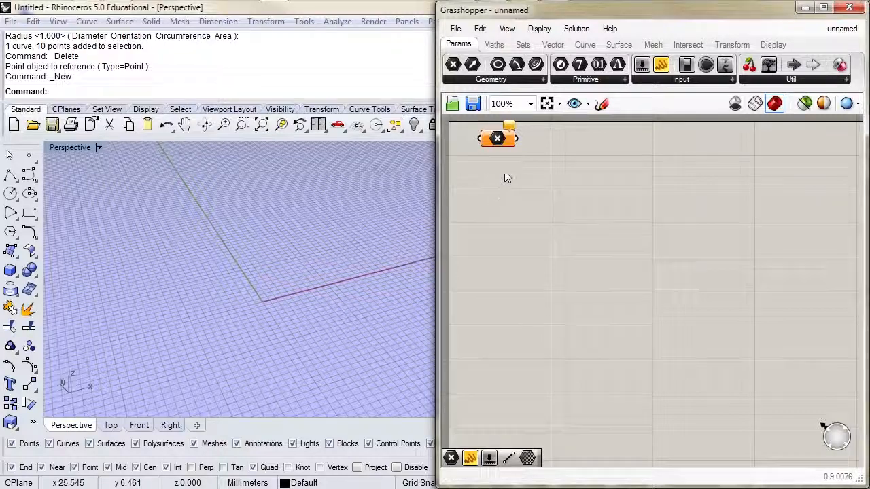
right_click(498, 138)
left_click(549, 352)
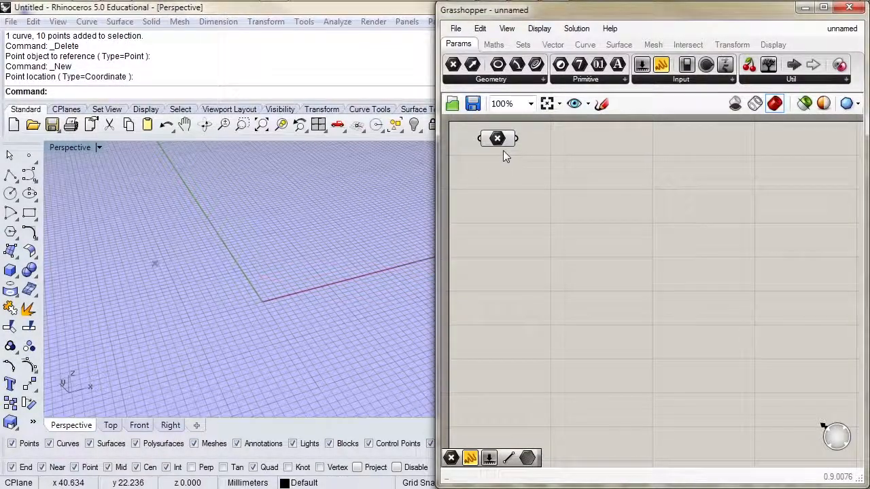
Select the Point parameter, try moving its point with the gumball, and check the Gumballs display option
left_click_drag(126, 229, 189, 321)
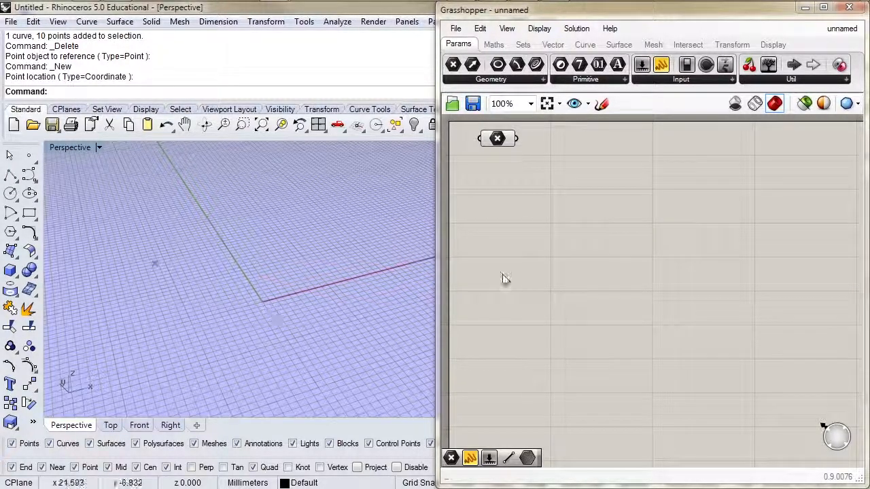
left_click(496, 140)
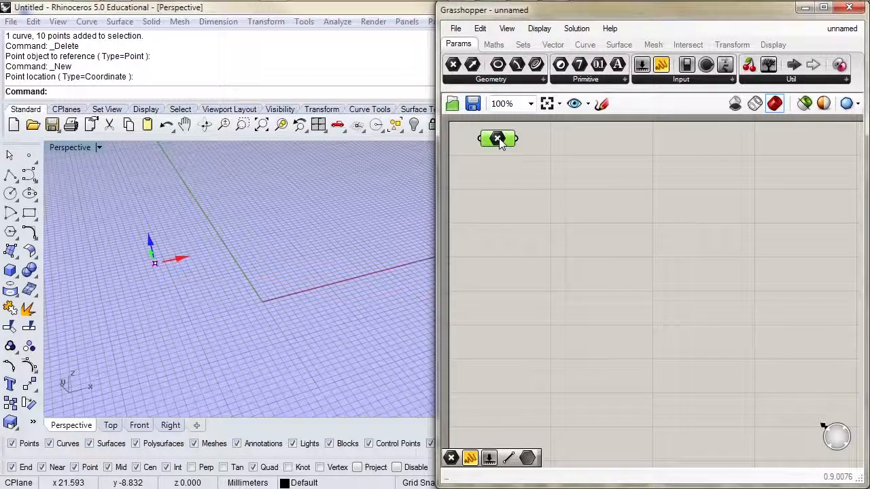
right_click_drag(223, 307, 255, 285)
left_click_drag(150, 293, 175, 287)
left_click(539, 28)
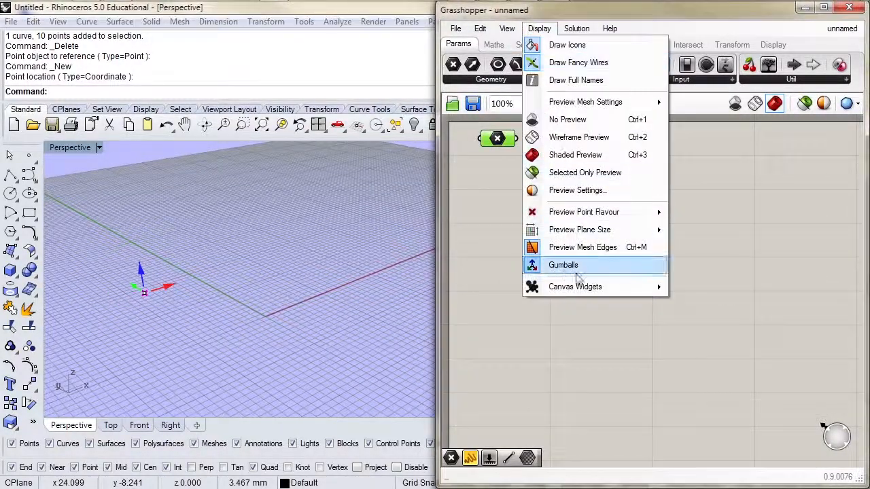
left_click(563, 265)
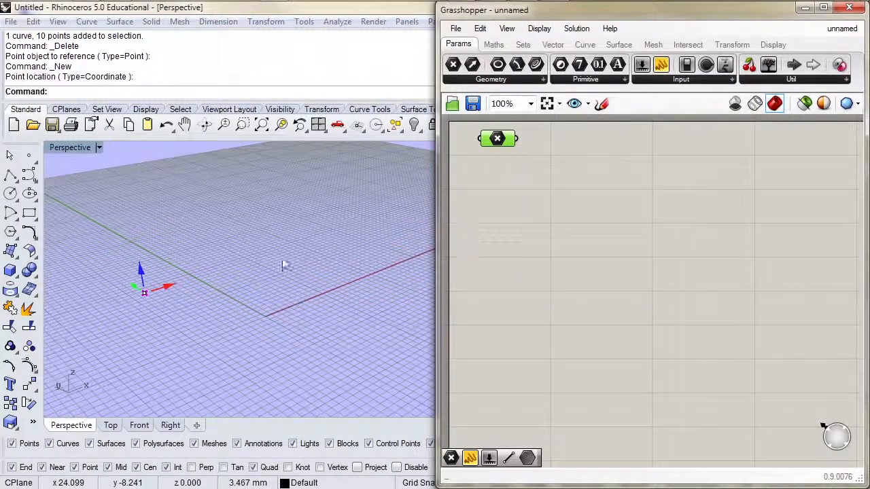
Reposition the parameter's point with its gumball in the Perspective viewport and deselect the parameter
left_click_drag(126, 249, 178, 349)
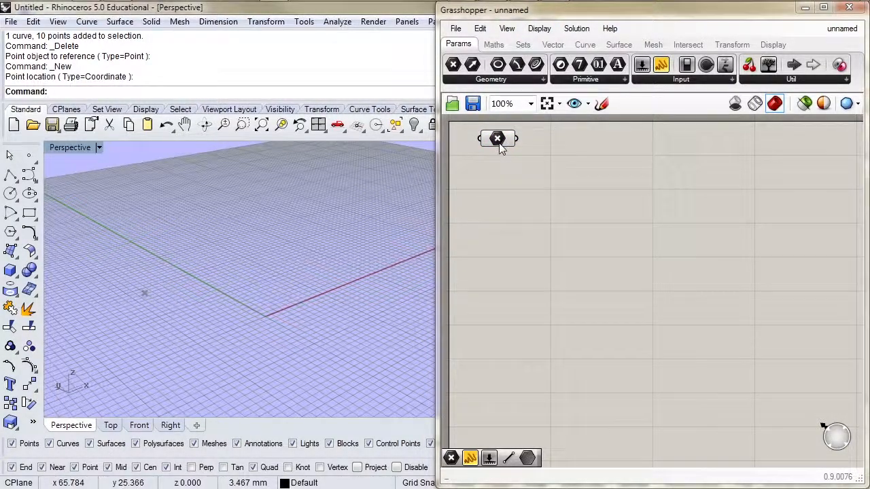
left_click_drag(156, 277, 131, 260)
right_click_drag(280, 269, 186, 310)
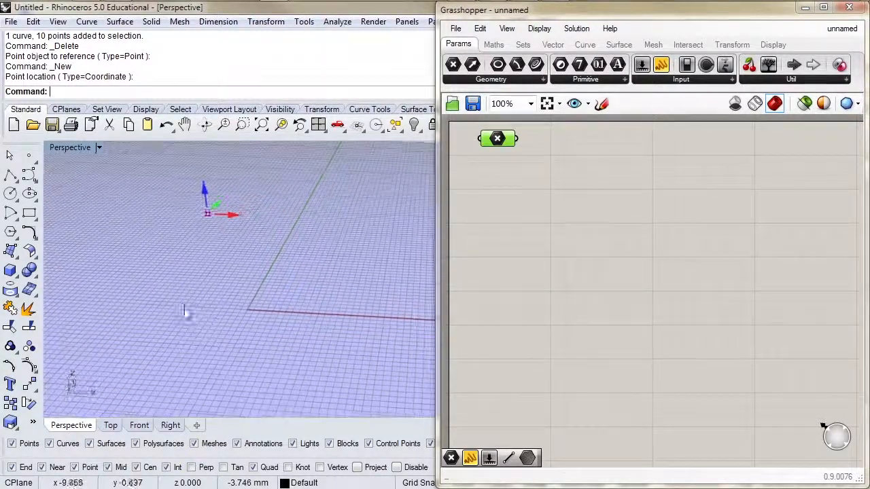
left_click(571, 248)
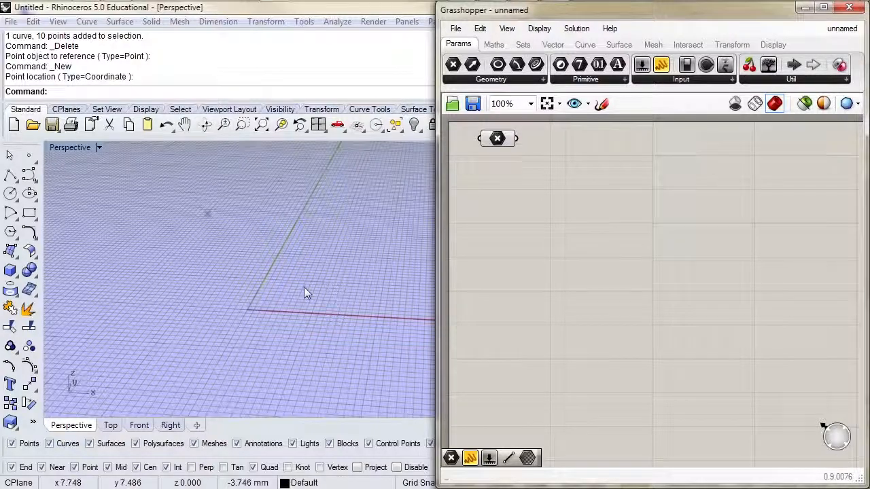
Draw a single point object in the Perspective viewport and add a second Point parameter below the first one
left_click(30, 158)
left_click(191, 275)
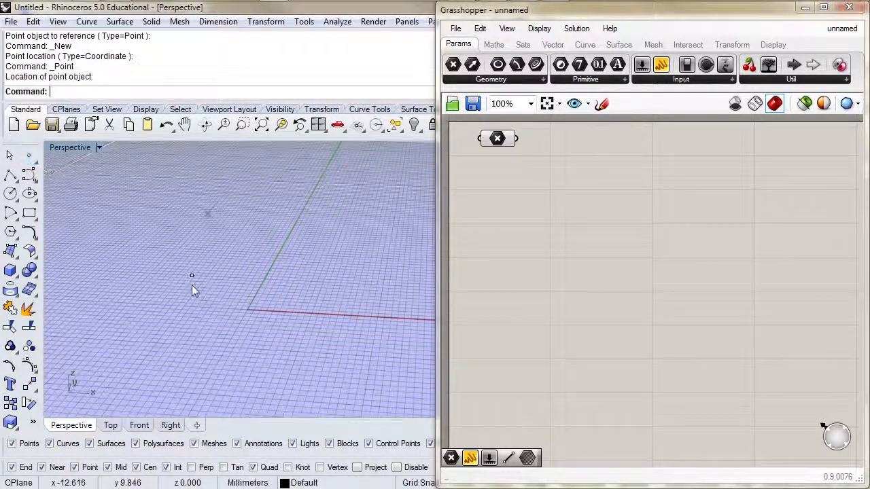
left_click(502, 80)
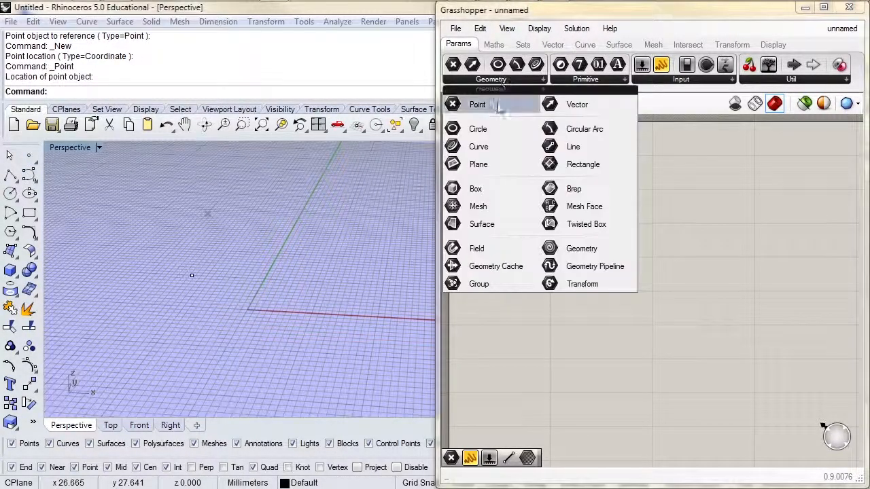
left_click(500, 103)
left_click(497, 207)
Set the second Point parameter to one point, using the Point type to reference the drawn point object
right_click(498, 206)
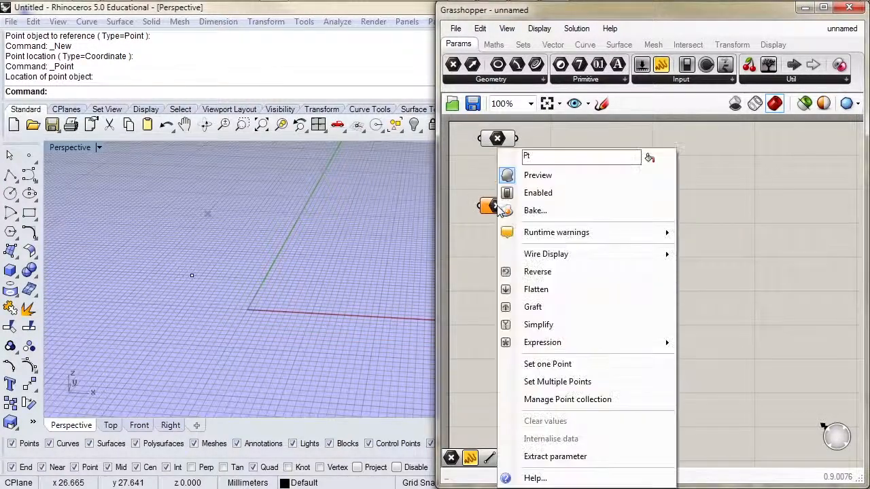
left_click(519, 366)
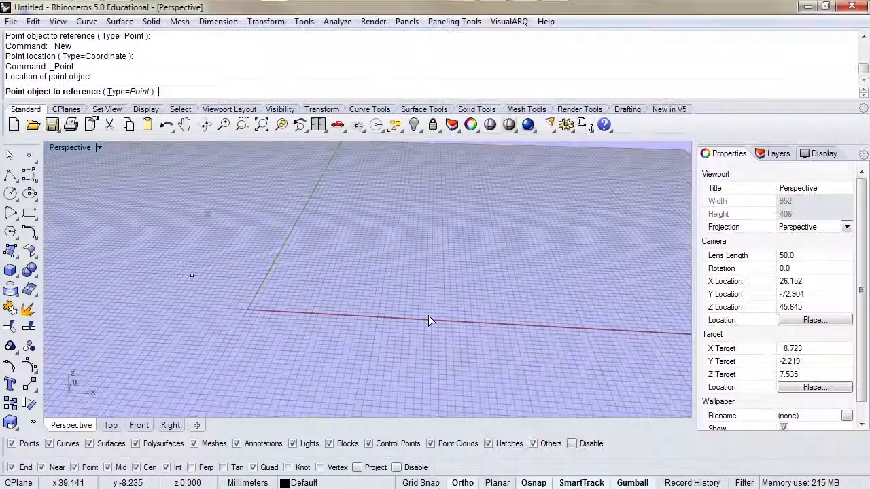
left_click(130, 93)
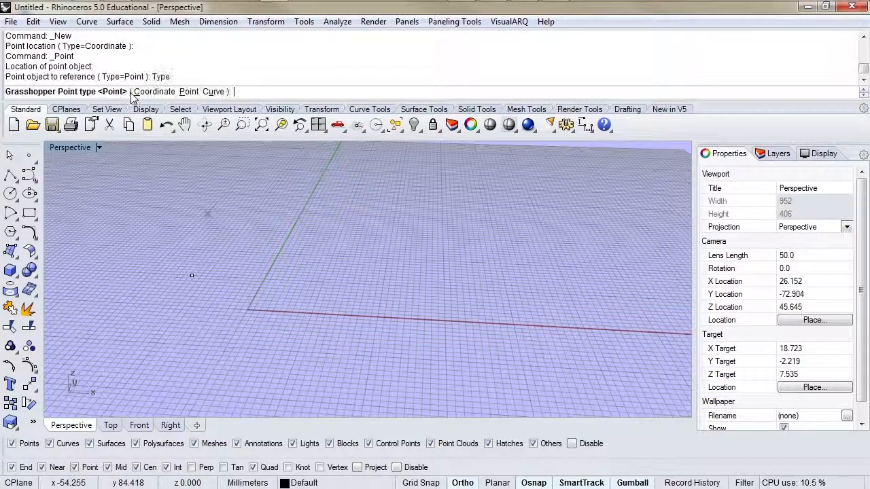
left_click(189, 91)
left_click_drag(157, 249, 220, 308)
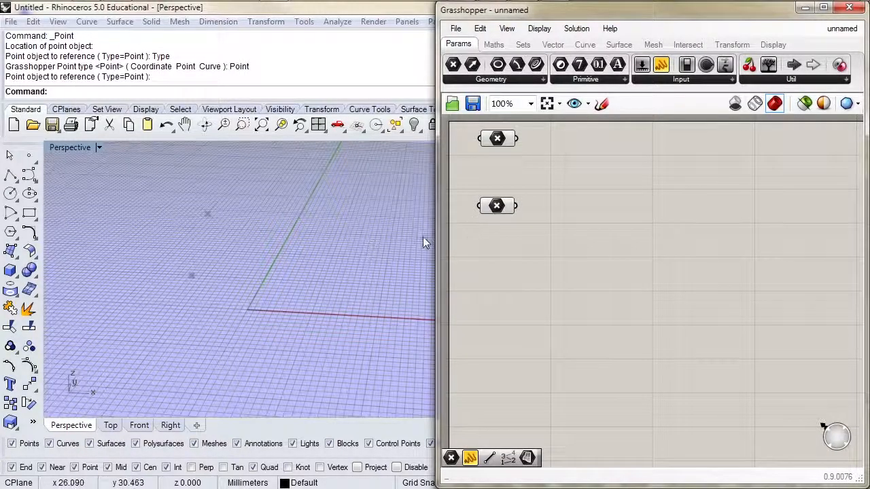
Select the second and the first Point parameters in turn to compare how their points appear in the viewport
left_click(483, 210)
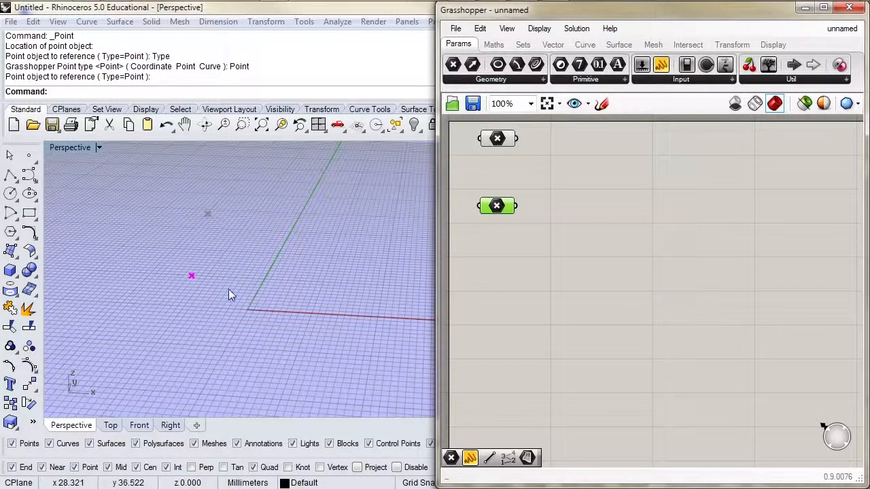
left_click(503, 142)
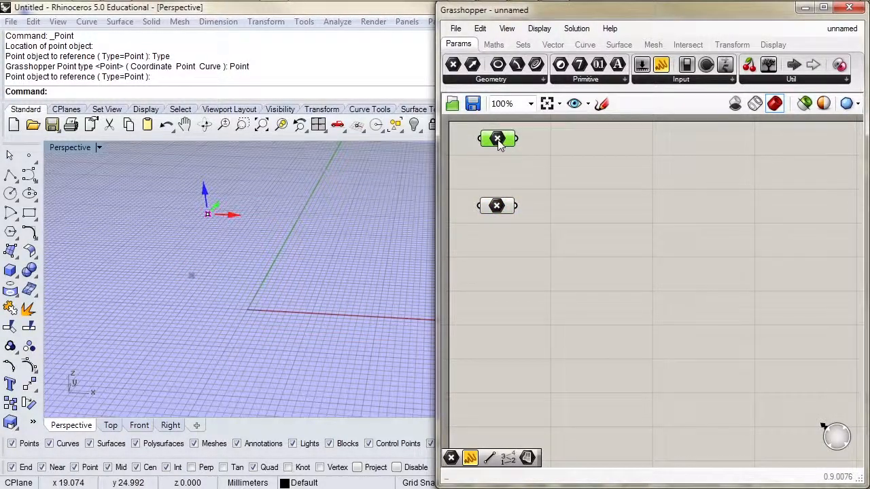
mouse_move(499, 141)
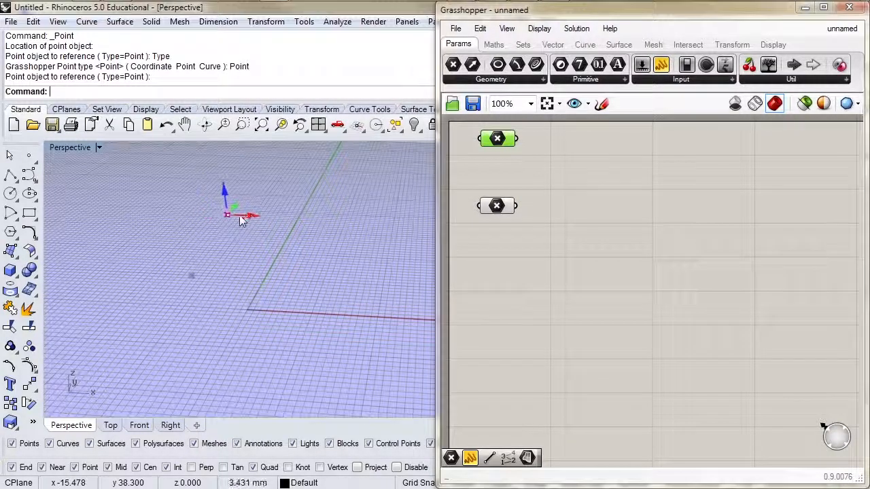
Select the referenced point object in the viewport, move it with the gumball along the X axis, and clear the selection
left_click(497, 206)
left_click(193, 276)
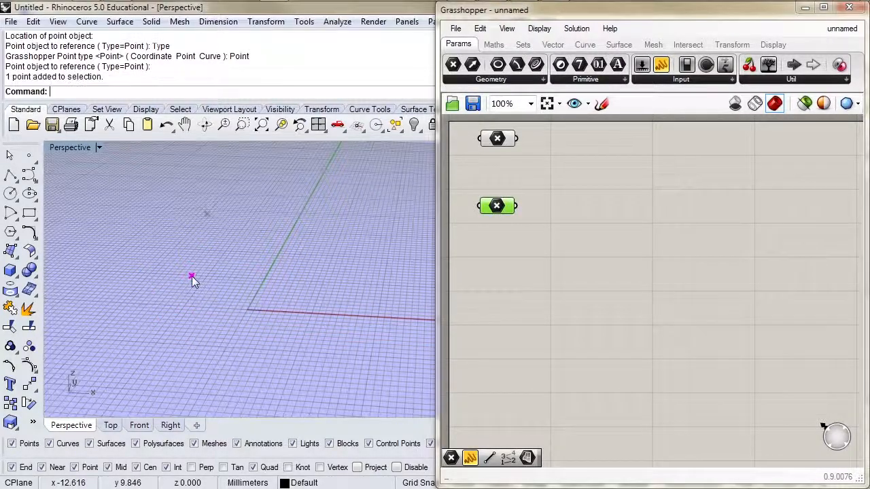
mouse_move(220, 276)
left_mouse_down()
mouse_move(282, 287)
mouse_move(220, 284)
left_mouse_up()
left_click(279, 289)
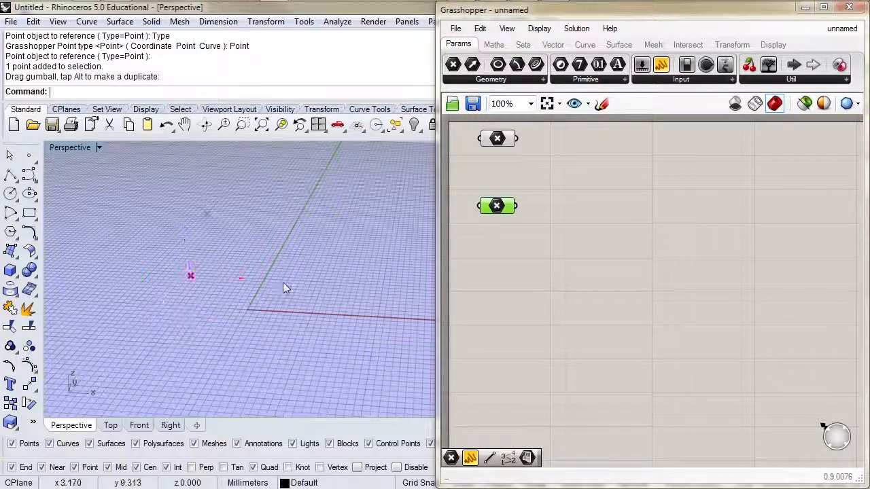
left_click(481, 305)
right_click_drag(306, 320, 199, 305)
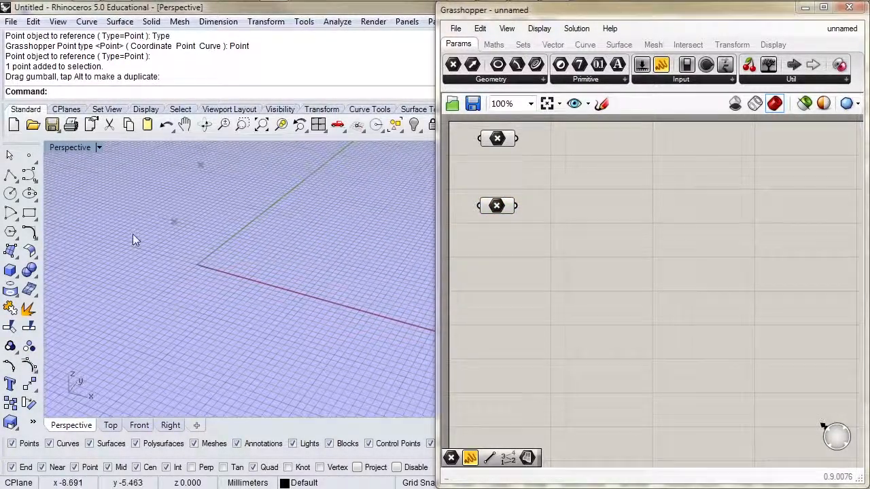
Draw ten scattered point objects beside the origin in the Perspective viewport with the multiple Points command
right_click(31, 157)
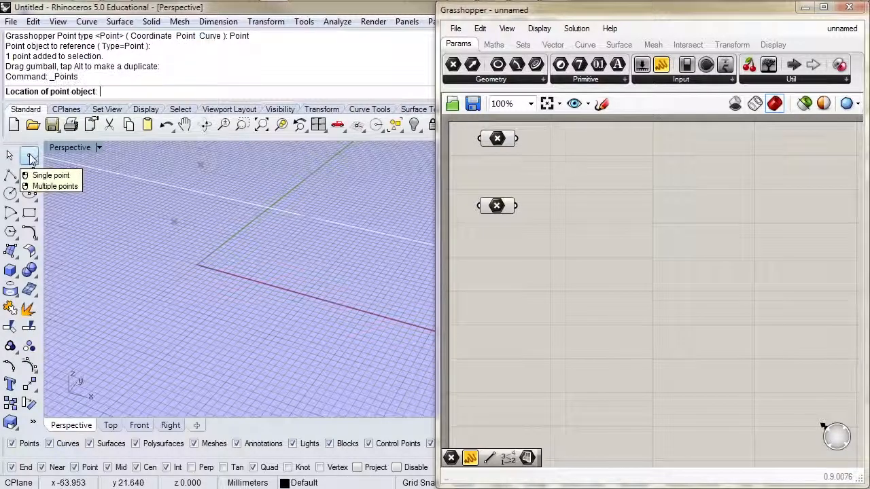
left_click(106, 258)
left_click(93, 286)
left_click(121, 284)
left_click(134, 268)
left_click(123, 219)
left_click(135, 220)
left_click(164, 258)
left_click(147, 292)
left_click(153, 279)
right_click(157, 282)
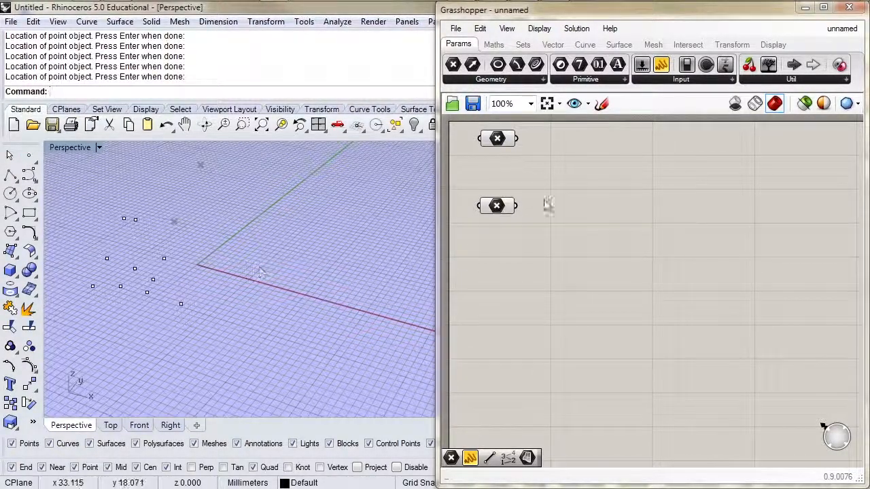
Add a third Point parameter and set it to multiple points, referencing the group of drawn point objects
left_click(484, 81)
left_click(509, 206)
left_click(498, 273)
right_click(499, 274)
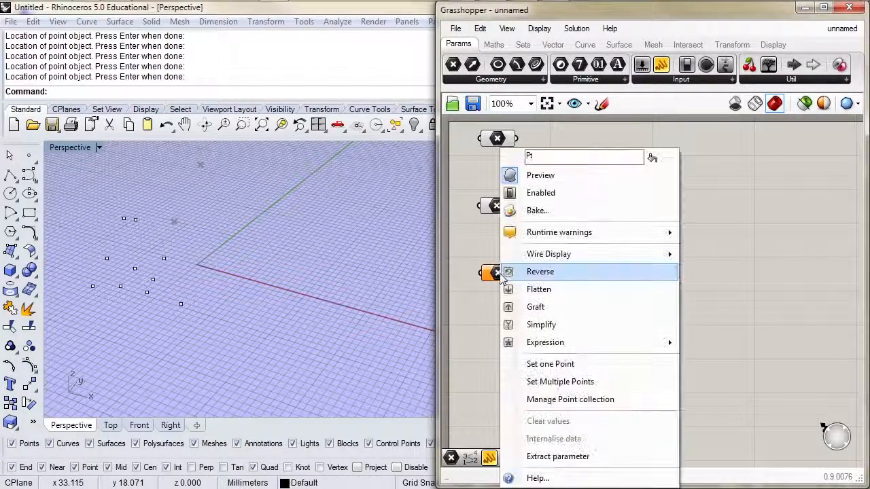
left_click(541, 382)
left_click_drag(85, 207, 207, 352)
key("Return")
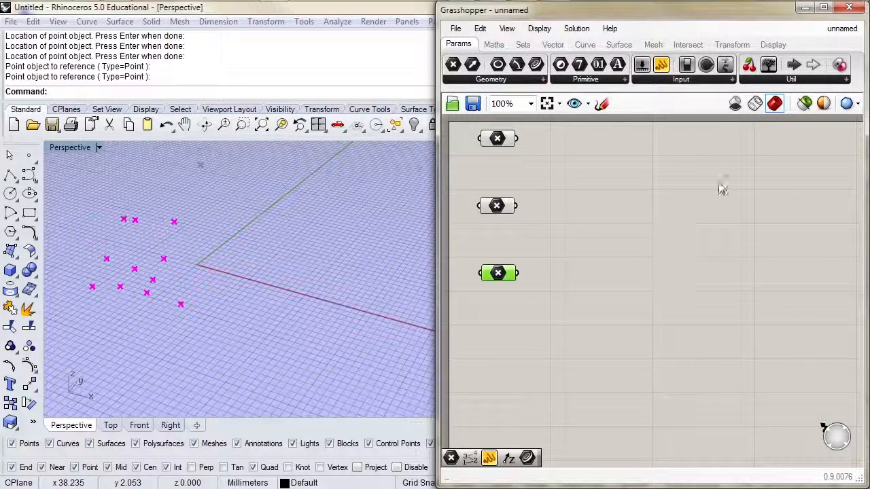
Add the Point List and Point Order display components beside the third Point parameter
left_click(774, 44)
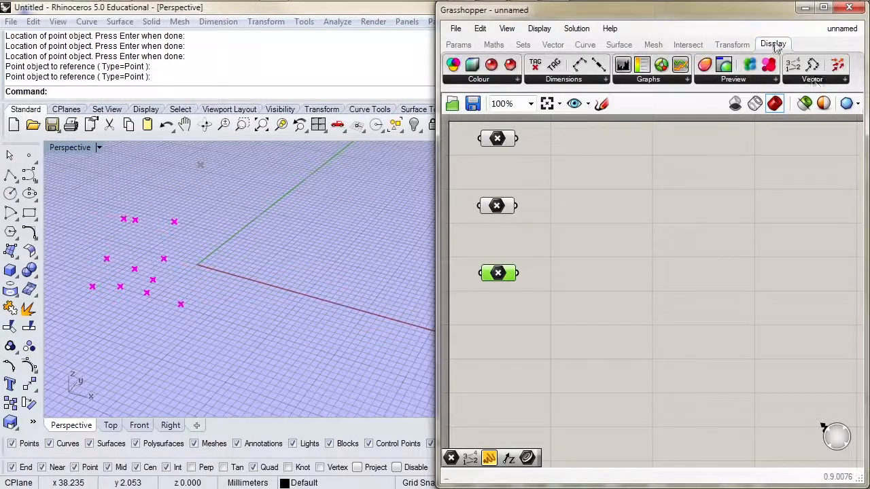
left_click(815, 80)
left_click_drag(811, 103, 600, 246)
left_click(812, 79)
left_click_drag(808, 121, 601, 309)
Connect the third Point parameter to the P inputs of the Point List and Point Order components
left_click_drag(519, 273, 580, 237)
left_click_drag(519, 274, 583, 309)
left_click(599, 310)
left_click(579, 337)
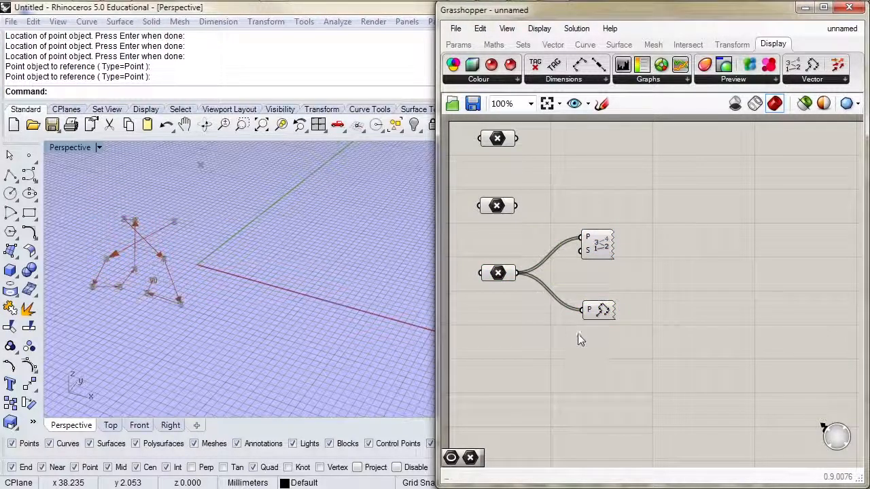
Set the Point List component's S input to 2, and highlight the Point Order component's lines in the viewport
scroll(564, 299, "up", 3)
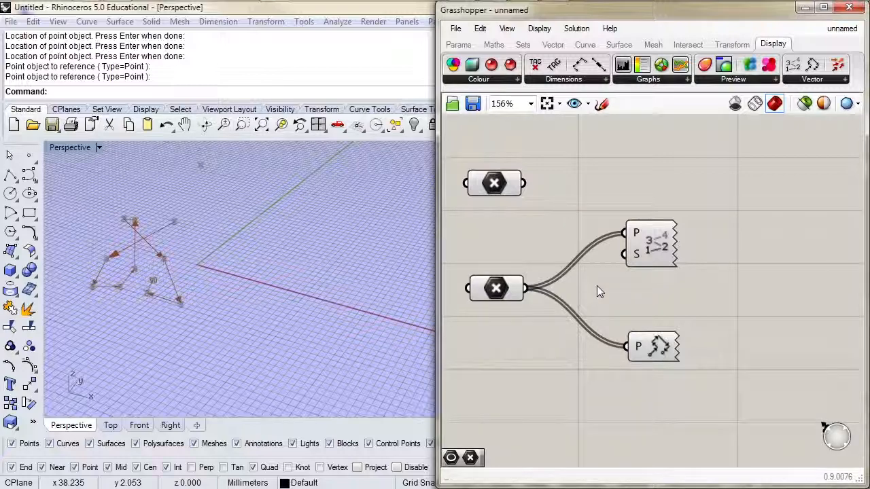
left_click_drag(738, 197, 625, 390)
left_click(639, 255)
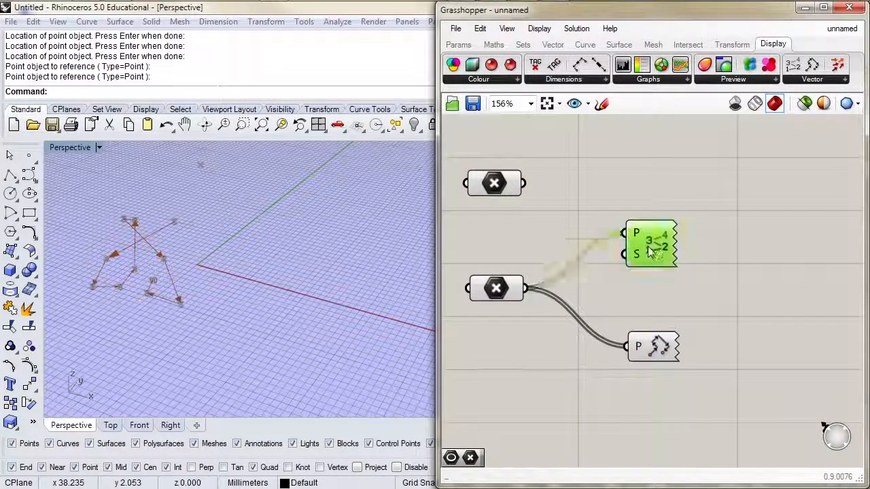
right_click(637, 261)
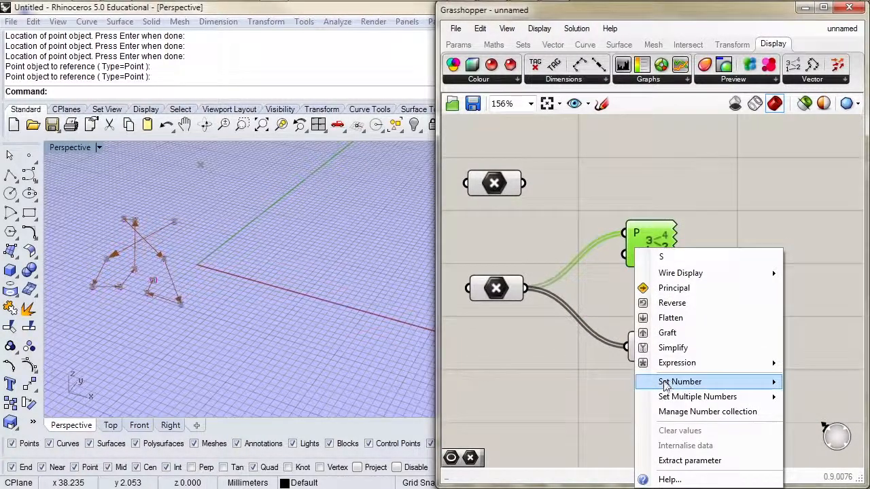
mouse_move(646, 382)
type("2")
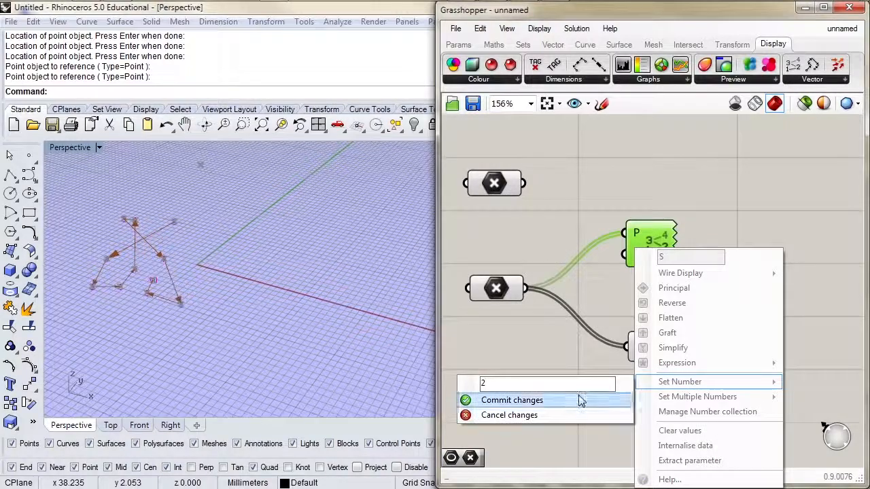
left_click(581, 401)
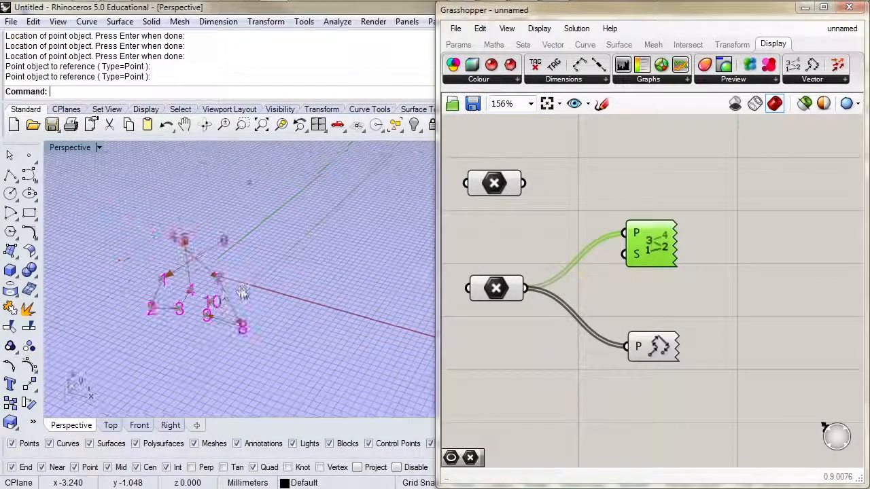
scroll(172, 258, "up", 3)
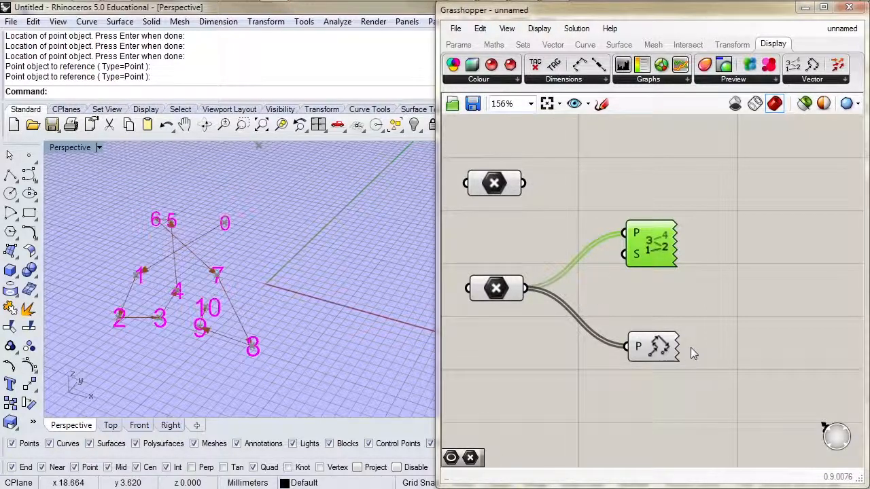
left_click(654, 350)
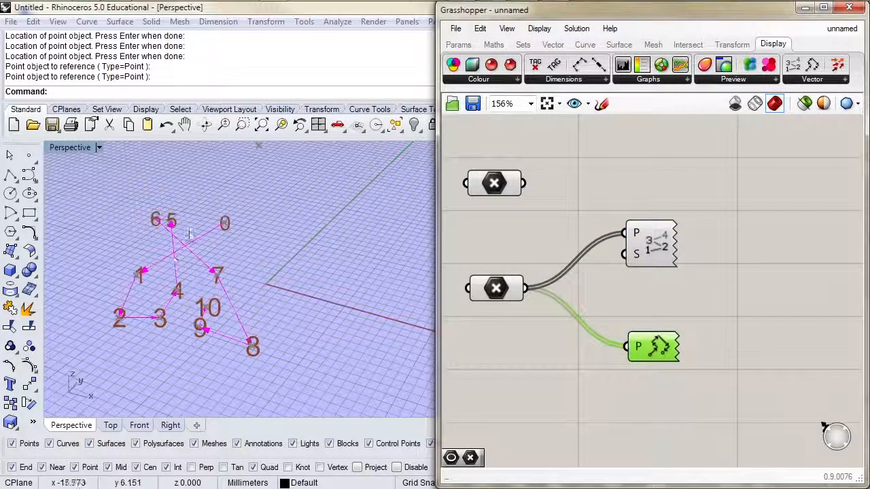
left_click(518, 338)
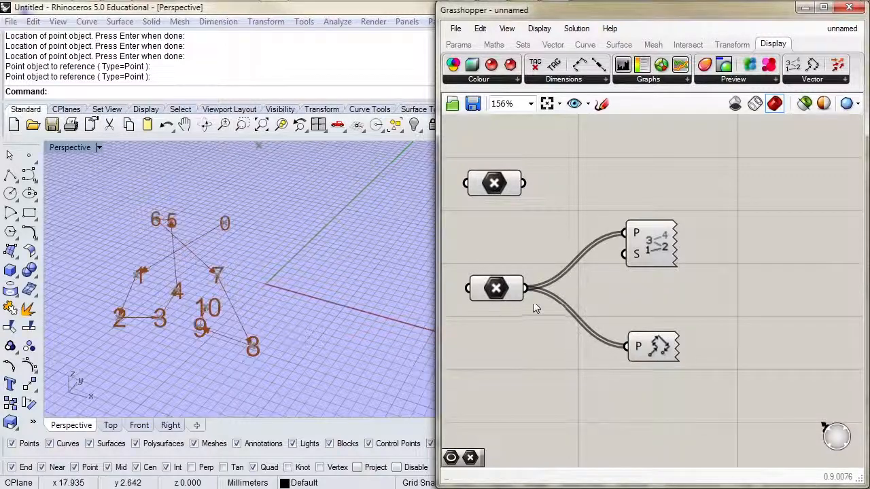
Reference multiple points again in the third Point parameter, picking the Rhino points row by row in a zigzag from the upper right point
right_click(497, 289)
left_click(539, 382)
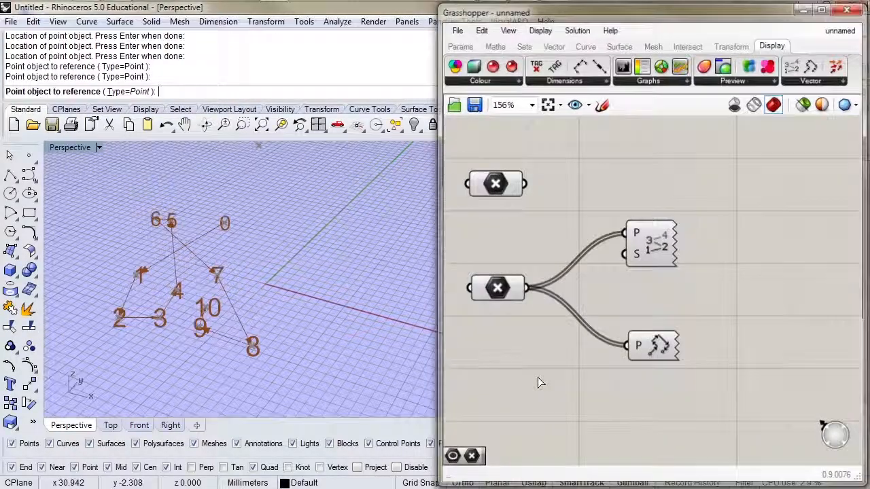
left_click(224, 225)
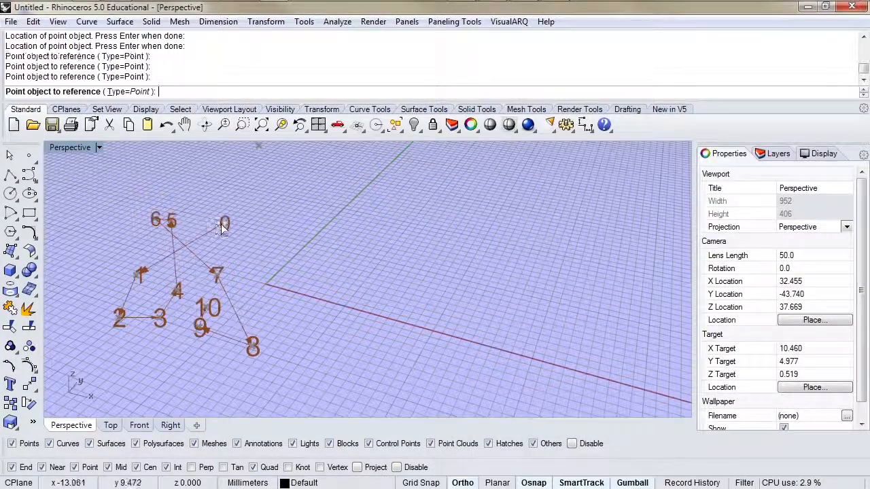
left_click(172, 221)
left_click(155, 220)
left_click(137, 276)
left_click(177, 291)
left_click(205, 309)
left_click(251, 345)
left_click(201, 330)
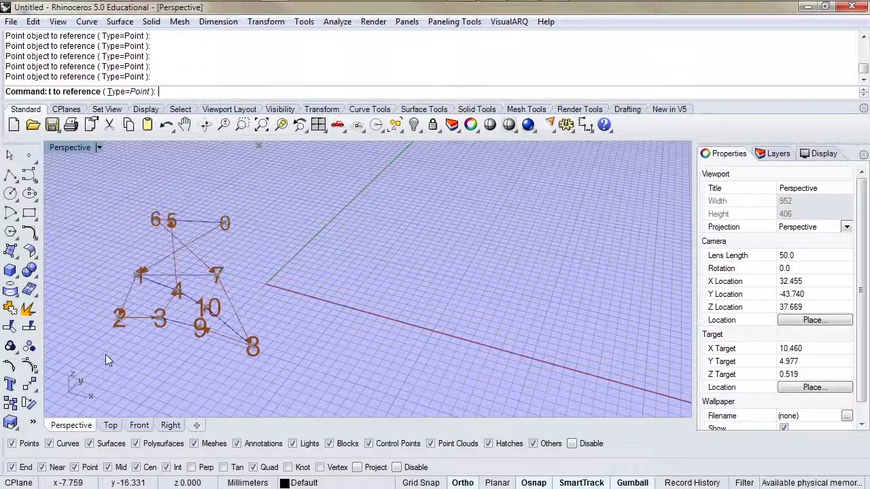
key("Return")
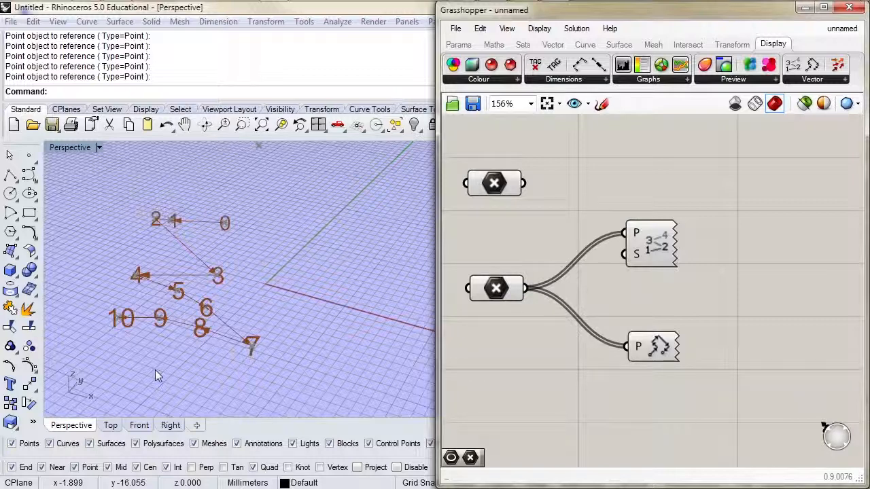
Draw a circle beside the origin in Rhino's Perspective viewport
right_click_drag(598, 402, 608, 259)
right_click_drag(309, 275, 287, 311)
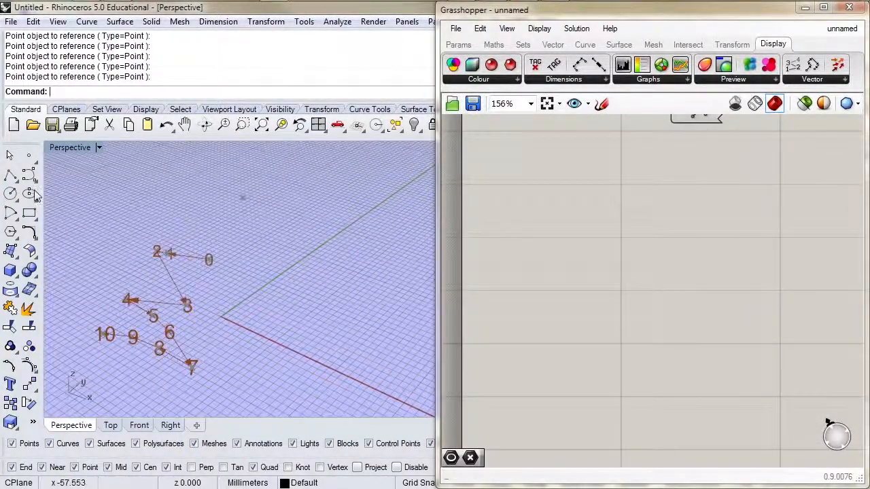
left_click(10, 193)
left_click(317, 299)
left_click(325, 333)
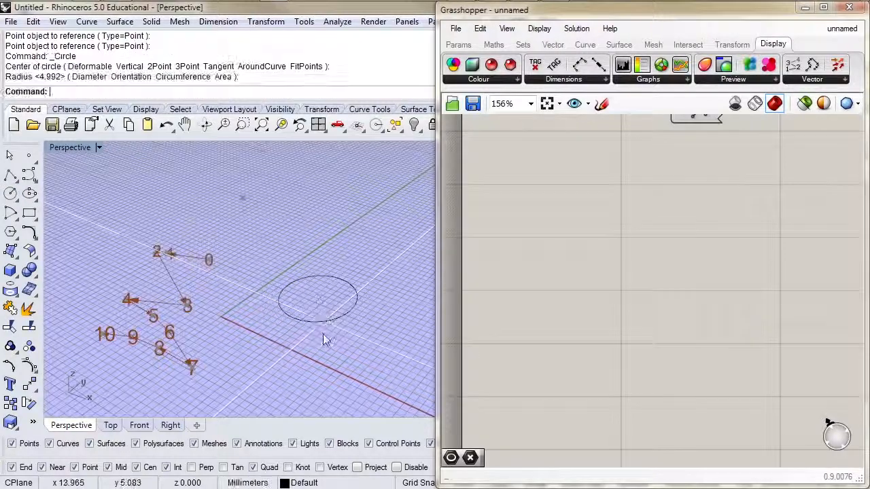
Add a Circle parameter below the point components and set one circle, about 8 mm in radius, overlapping the Rhino circle
left_click(458, 45)
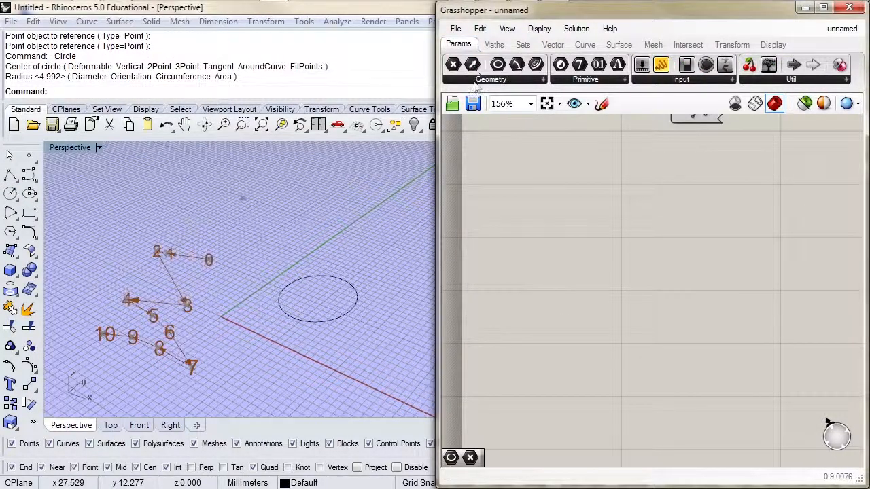
left_click(475, 79)
left_click(462, 134)
left_click(530, 209)
scroll(530, 209, "down", 1)
right_click(530, 208)
left_click(557, 363)
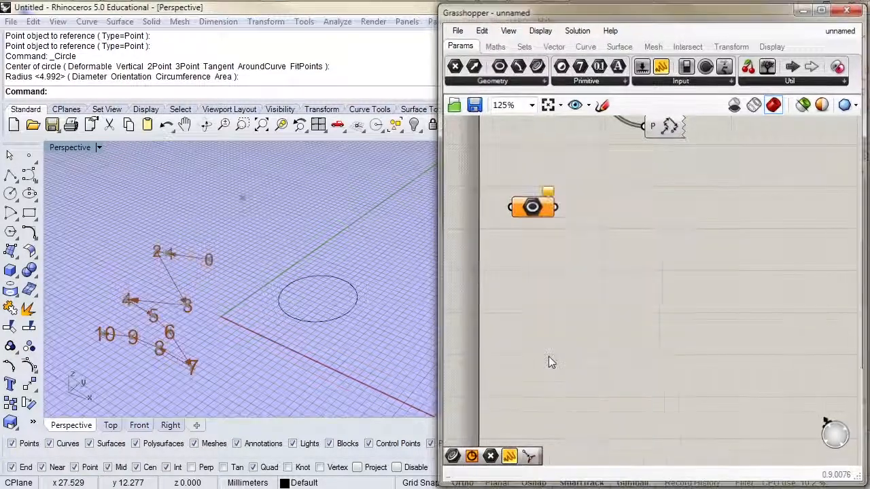
left_click(361, 284)
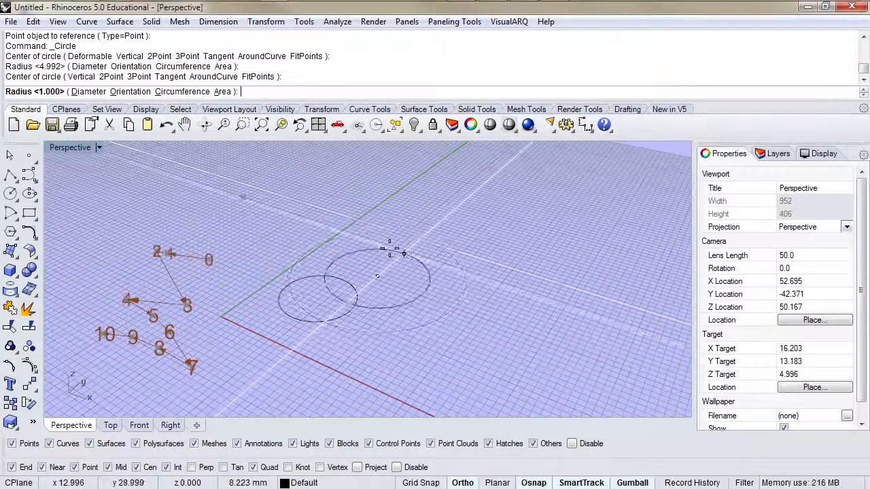
left_click(388, 249)
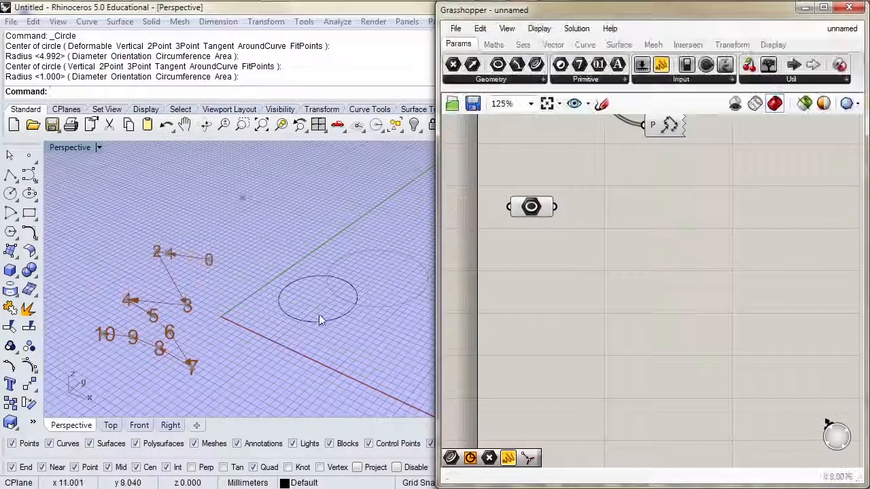
Move the drawn Rhino circle toward the red x-axis, away from the Circle parameter's preview
left_click(319, 319)
left_click_drag(334, 285, 319, 315)
left_click(362, 321)
right_click_drag(360, 320, 344, 312)
Add Circular Arc, Line, Plane and Rectangle parameters in a row beside the Circle parameter
left_click(520, 81)
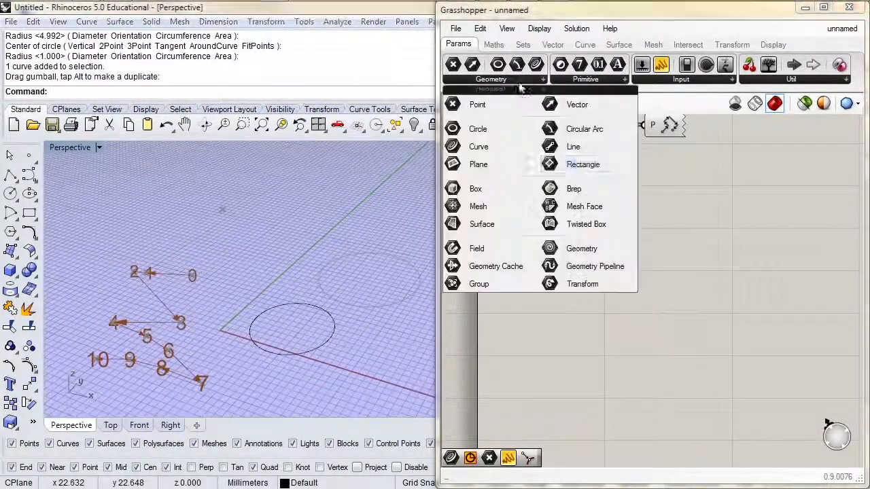
left_click(562, 134)
left_click(600, 214)
left_click(516, 80)
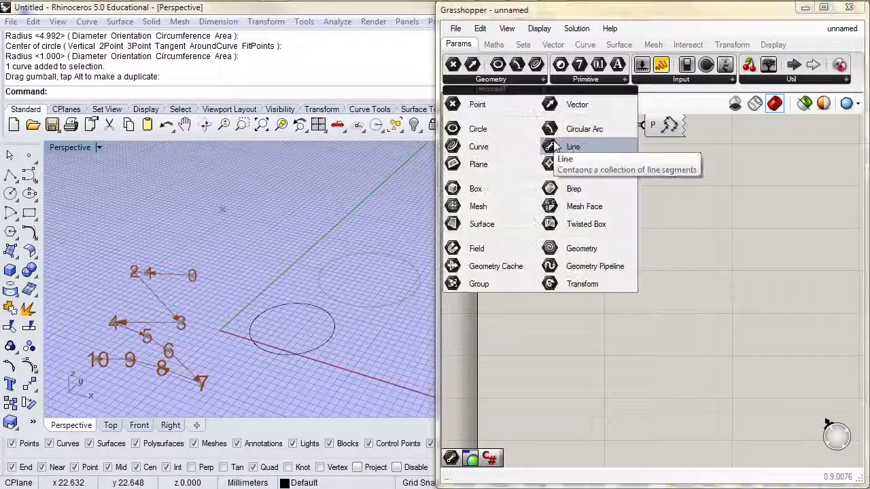
left_click(573, 147)
left_click(670, 204)
left_click(516, 79)
left_click(583, 164)
left_click(727, 201)
left_click(516, 79)
left_click(583, 164)
left_click(793, 203)
Align the five geometry parameters along one horizontal line on the canvas
left_click_drag(833, 167, 515, 247)
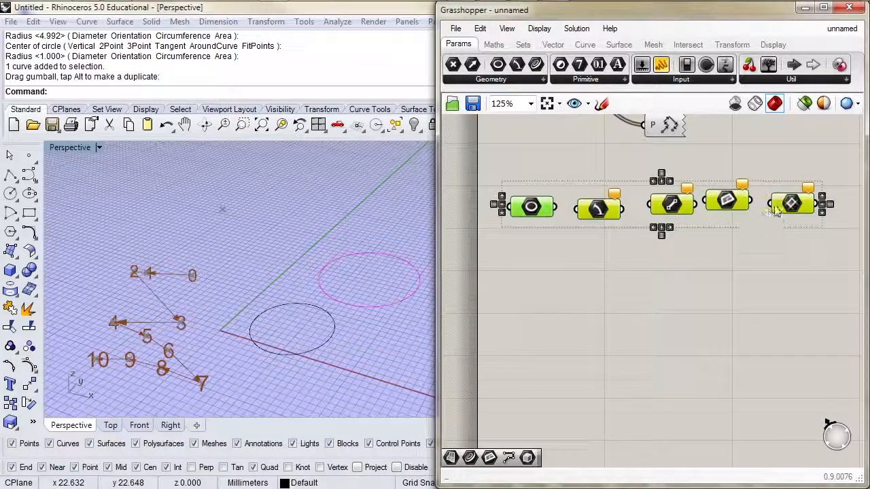
left_click(822, 205)
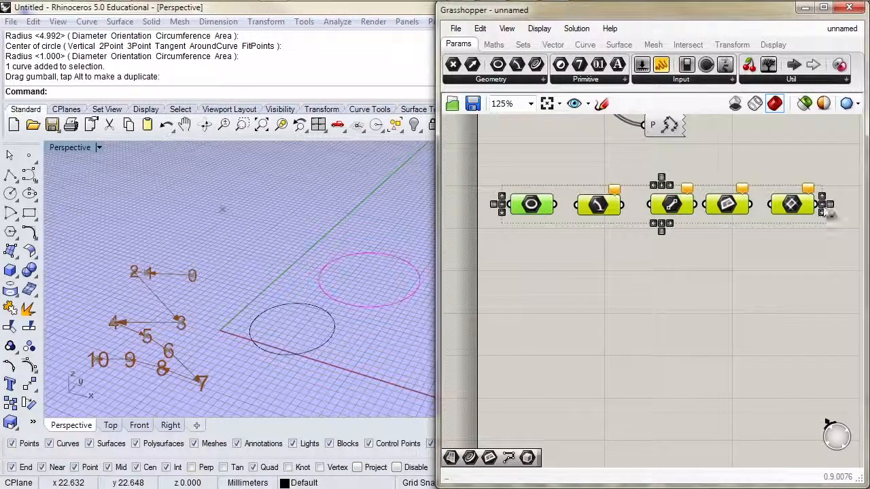
left_click(663, 184)
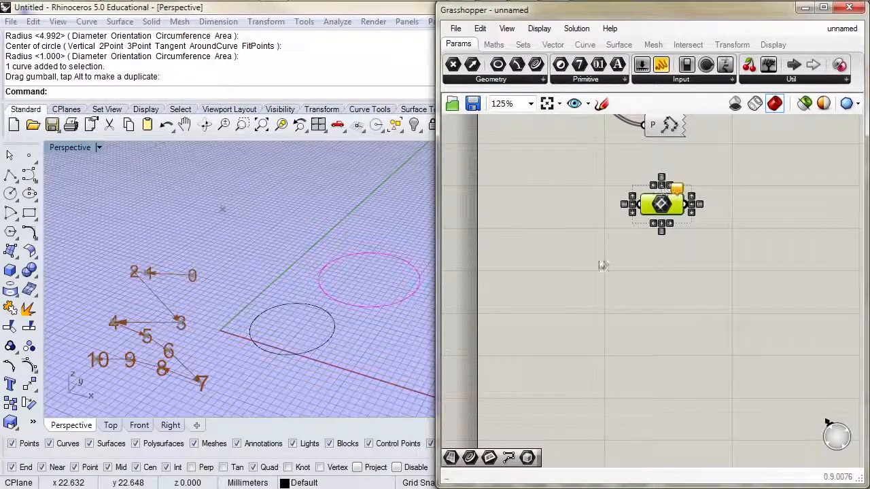
key("ctrl+z")
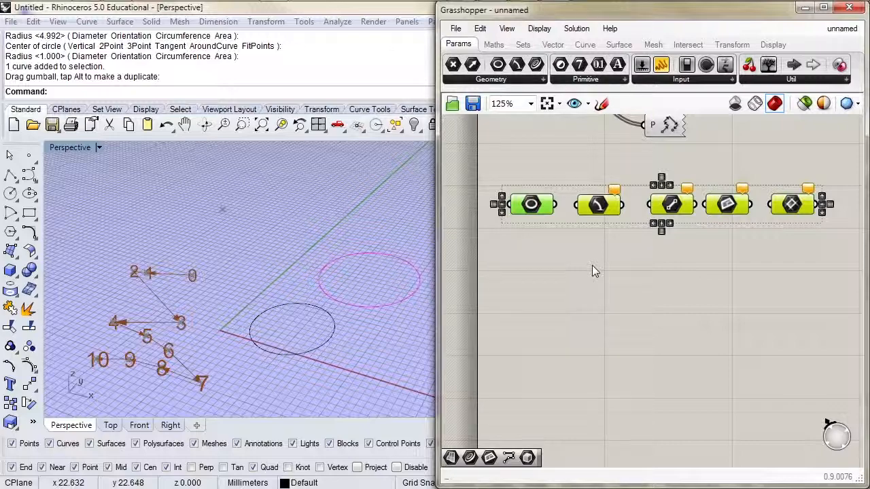
left_click(592, 270)
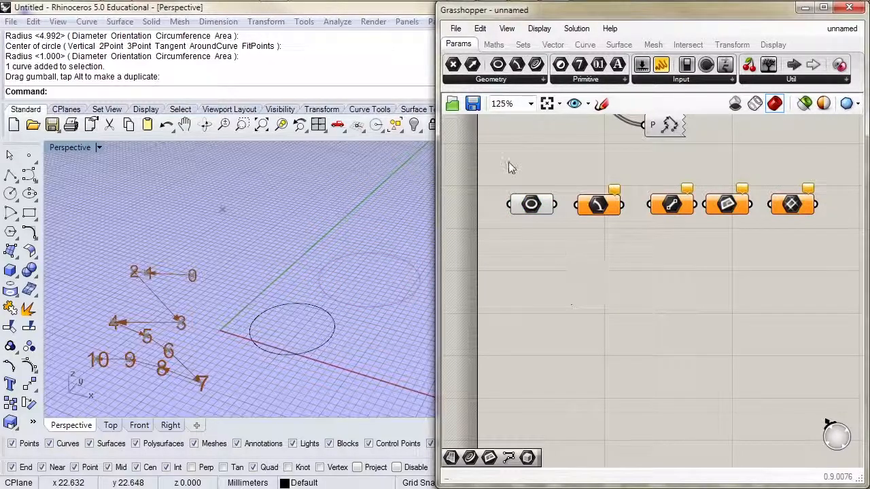
Add a Curve parameter below the Circle parameter and set it to reference the Rhino circle
left_click(490, 79)
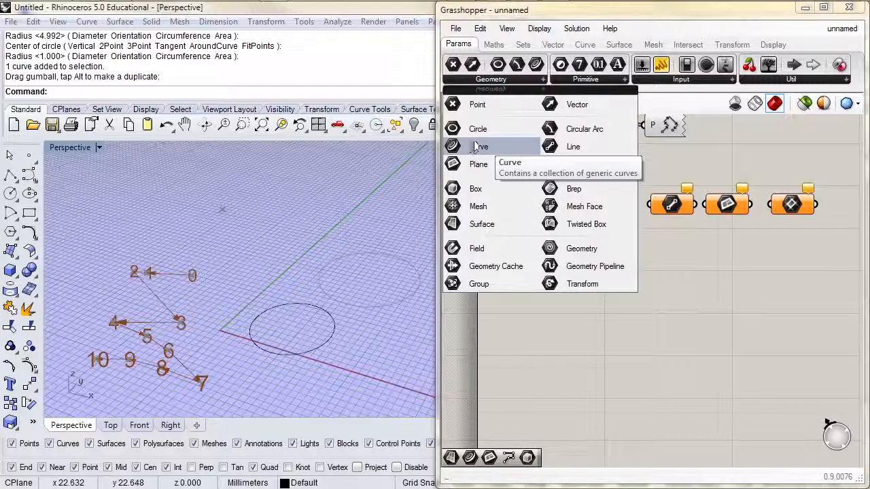
left_click_drag(479, 146, 533, 317)
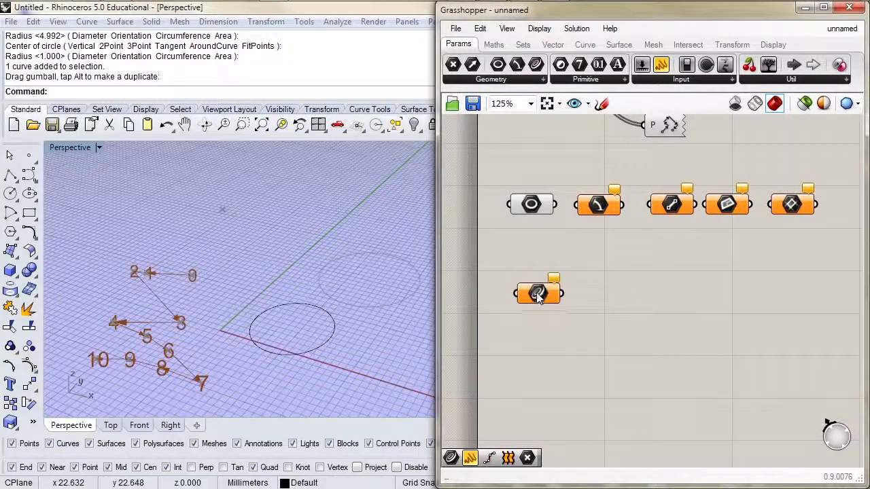
right_click(536, 297)
left_click(584, 363)
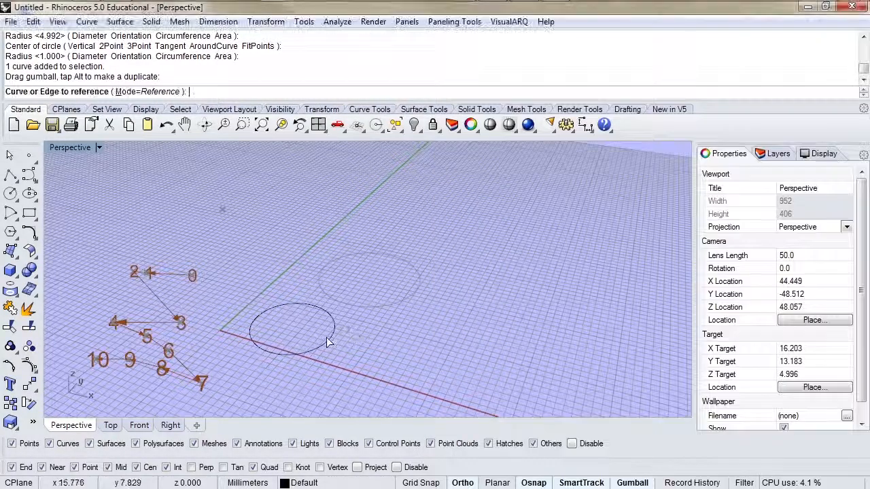
left_click(327, 339)
left_click(536, 292)
right_click_drag(350, 338, 286, 265)
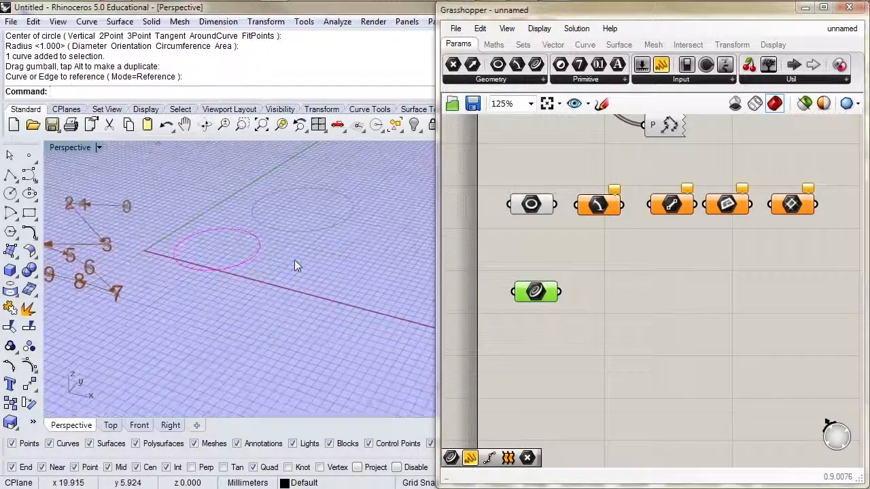
Draw a rectangular plane surface from corner to corner in the Perspective viewport, in front of the circle and the red x-axis
left_click(120, 21)
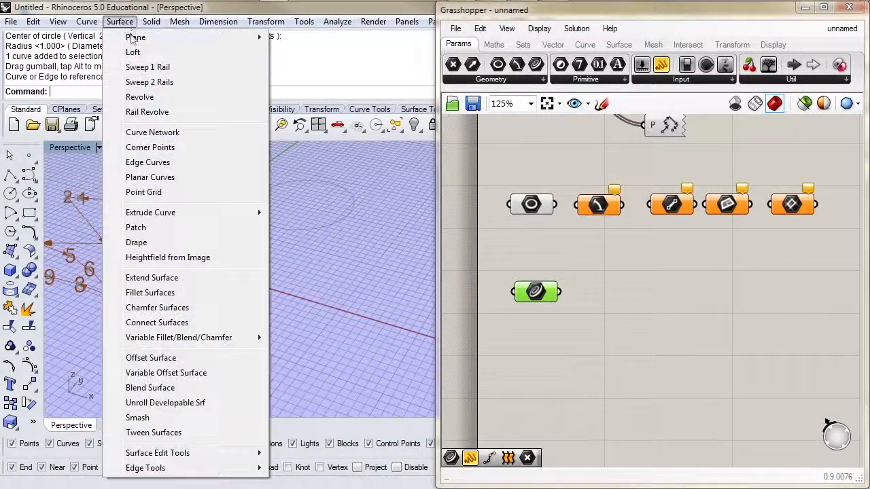
mouse_move(134, 38)
left_click(307, 37)
left_click(209, 318)
left_click(226, 386)
left_click(231, 367)
right_click_drag(234, 360, 286, 349, "shift")
left_click(300, 272)
Add a Surface parameter on an empty canvas area and set it to reference the Rhino plane surface
right_click_drag(552, 356, 553, 177)
left_click(476, 80)
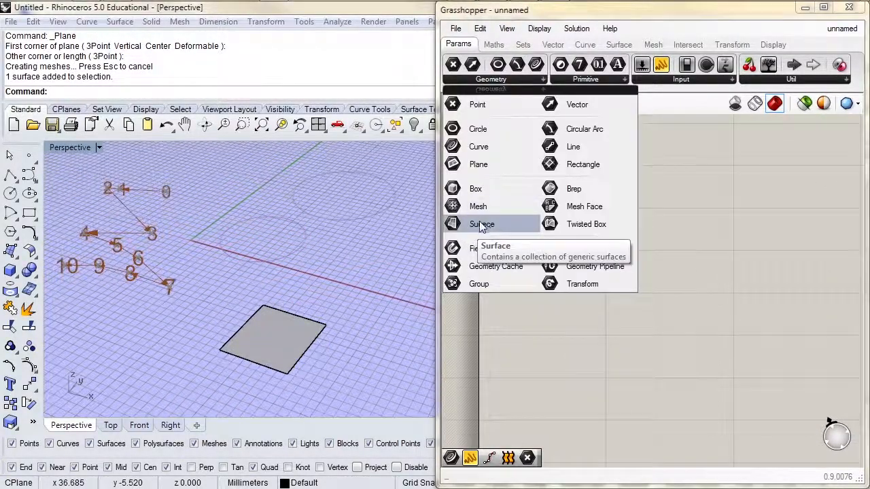
left_click_drag(481, 226, 534, 189)
right_click(534, 190)
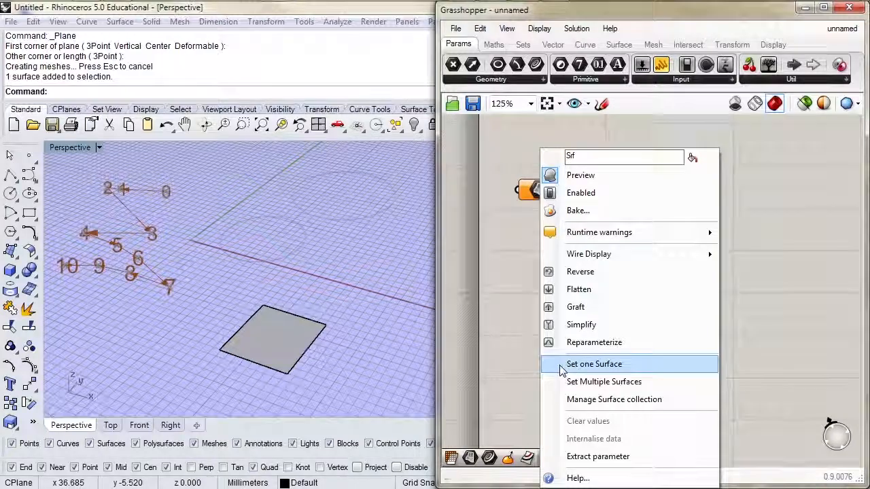
left_click(562, 364)
left_click(288, 330)
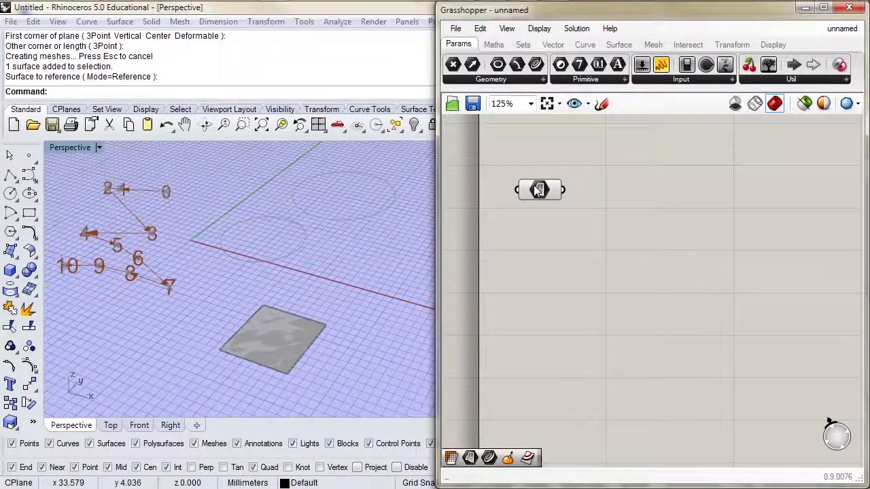
Add a Brep parameter beside the Surface parameter
left_click(516, 79)
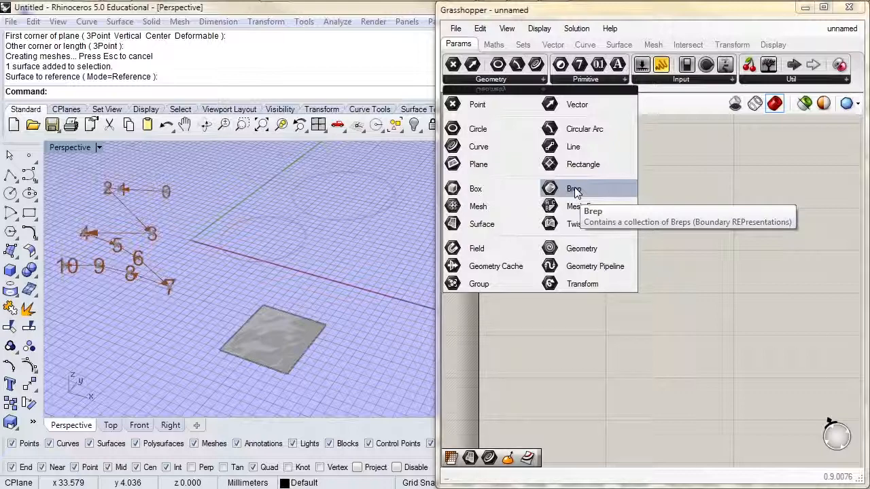
left_click(574, 190)
left_click(666, 197)
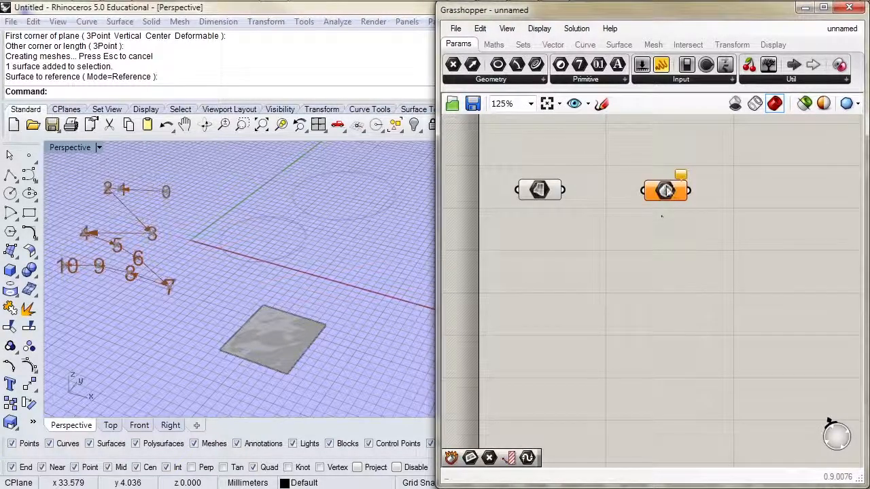
Set the Brep parameter to reference the Rhino plane surface
right_click(665, 191)
left_click(727, 382)
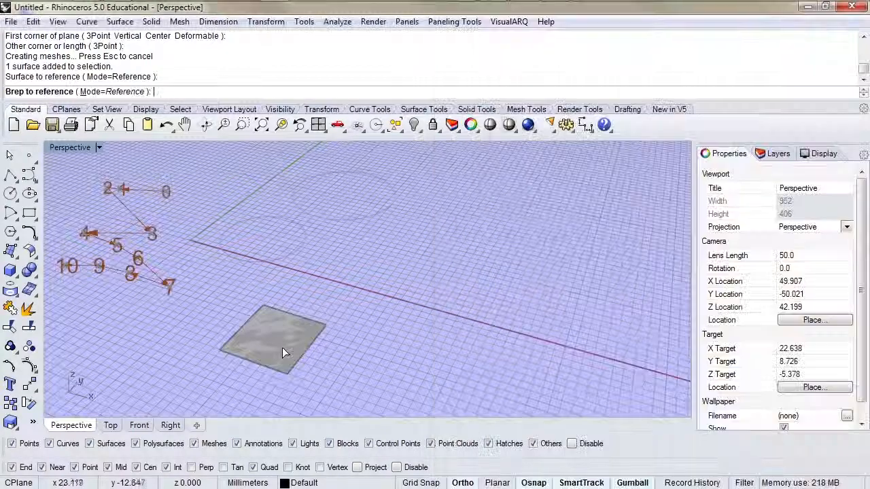
right_click_drag(584, 250, 580, 237)
Add a Mesh parameter below the Surface parameter
left_click(503, 80)
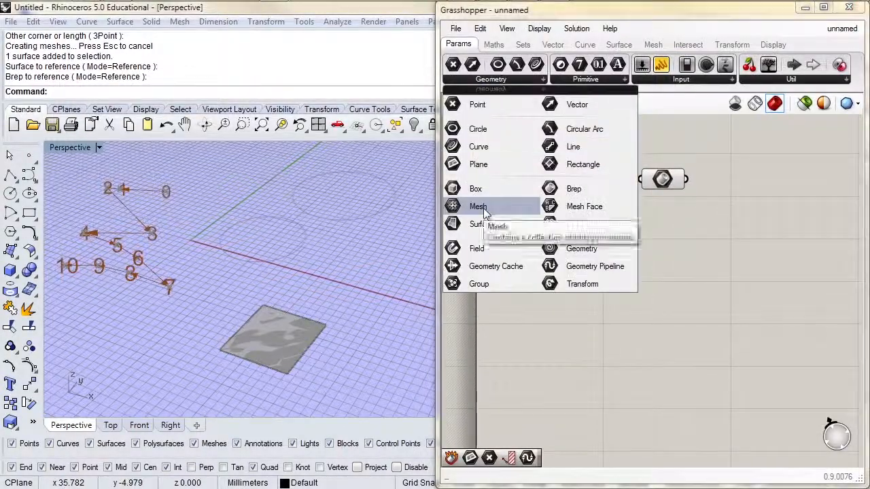
left_click(482, 208)
left_click(529, 266)
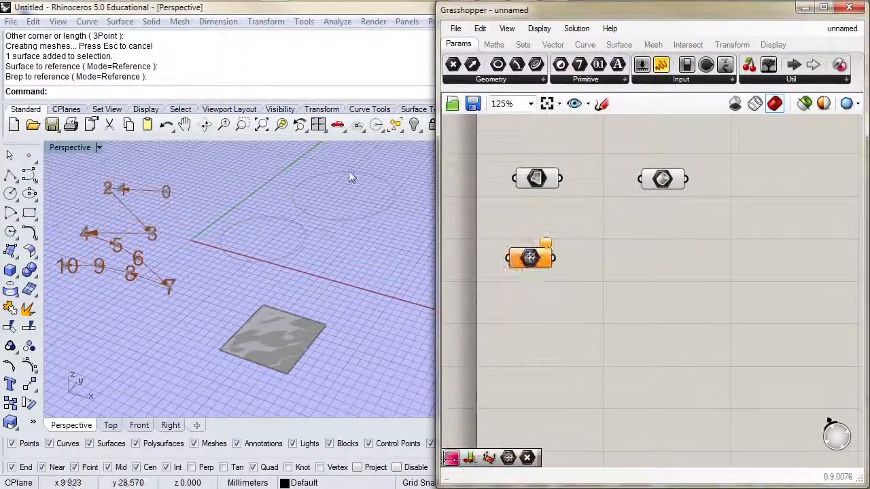
Draw a mesh sphere with the default radius of 1.000 in the Perspective viewport, behind the red x-axis
left_click(180, 21)
mouse_move(194, 52)
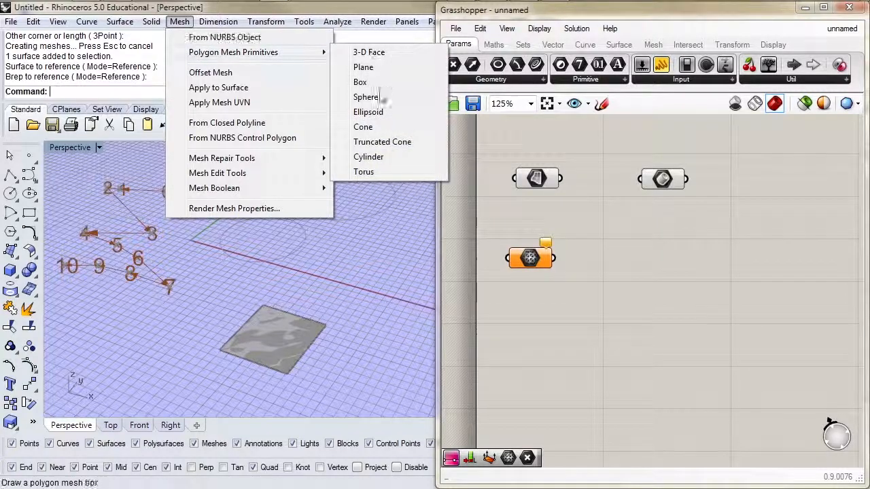
left_click(366, 97)
left_click(373, 256)
key("Return")
Set the Mesh parameter to reference the Rhino mesh sphere
left_click(529, 262)
right_click(529, 261)
left_click(563, 363)
left_click(372, 260)
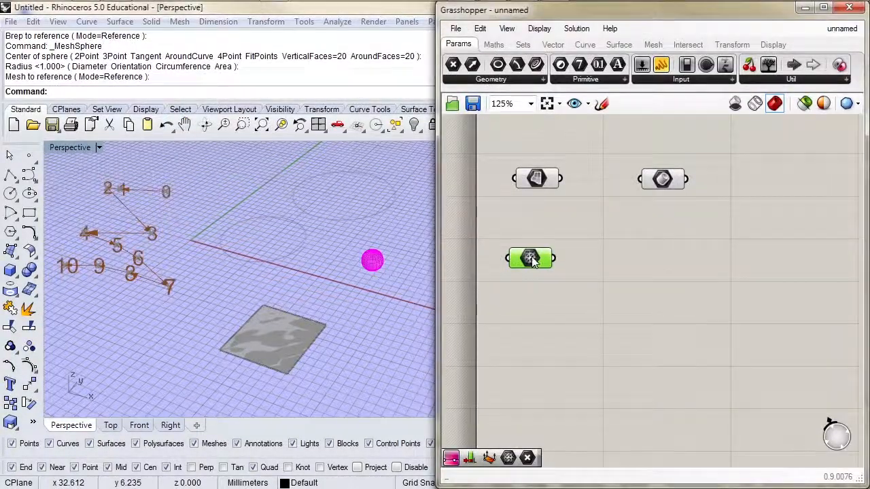
left_click(563, 286)
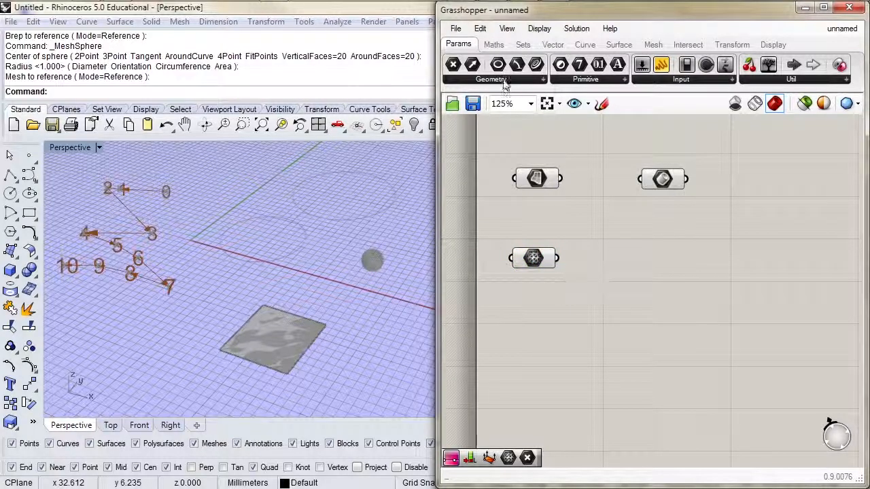
Add a Geometry Pipeline below the Mesh parameter
left_click(507, 82)
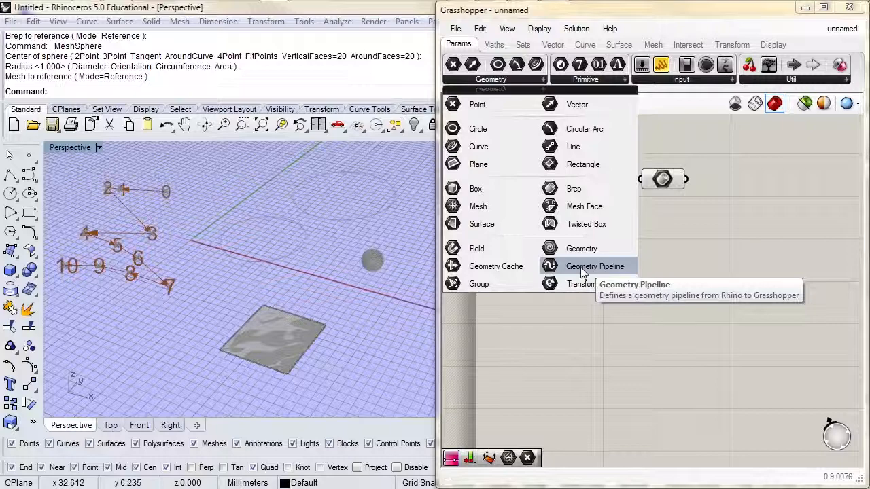
left_click_drag(580, 267, 570, 329)
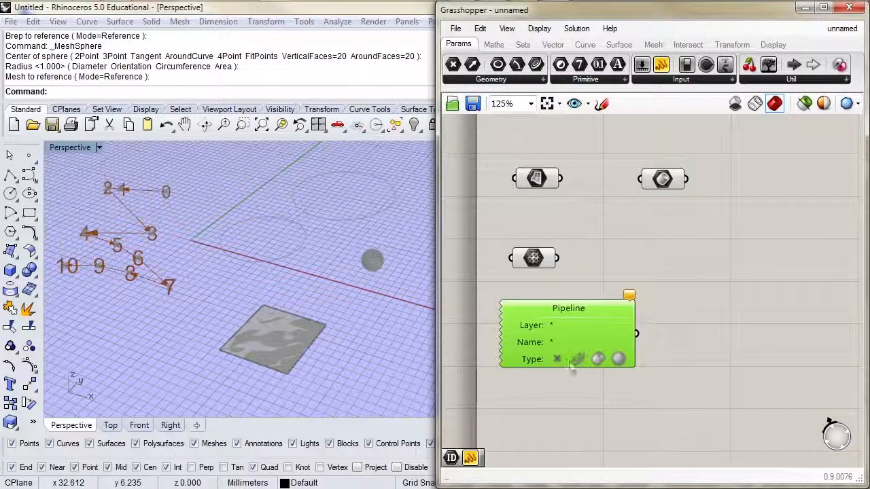
left_click(599, 399)
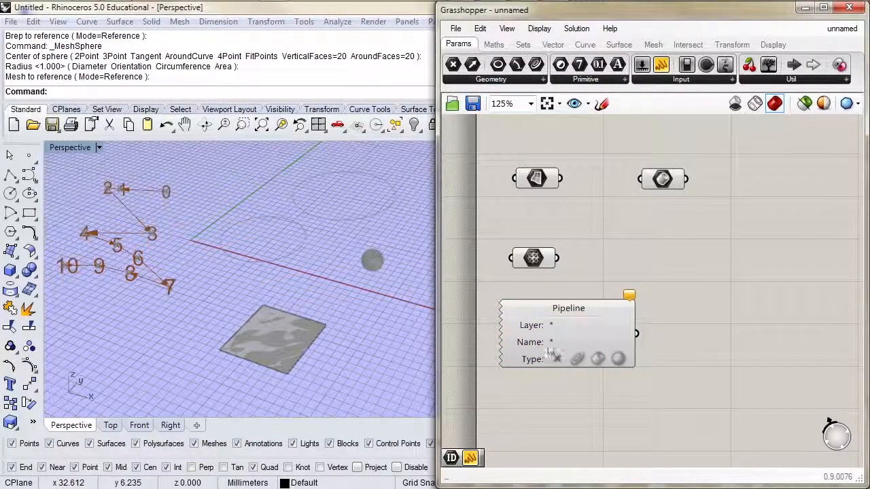
left_click_drag(569, 326, 575, 315)
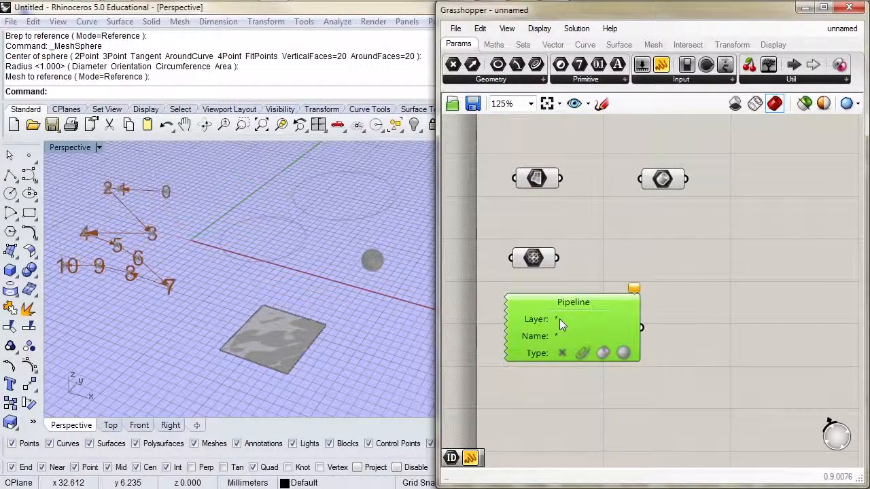
left_click(556, 389)
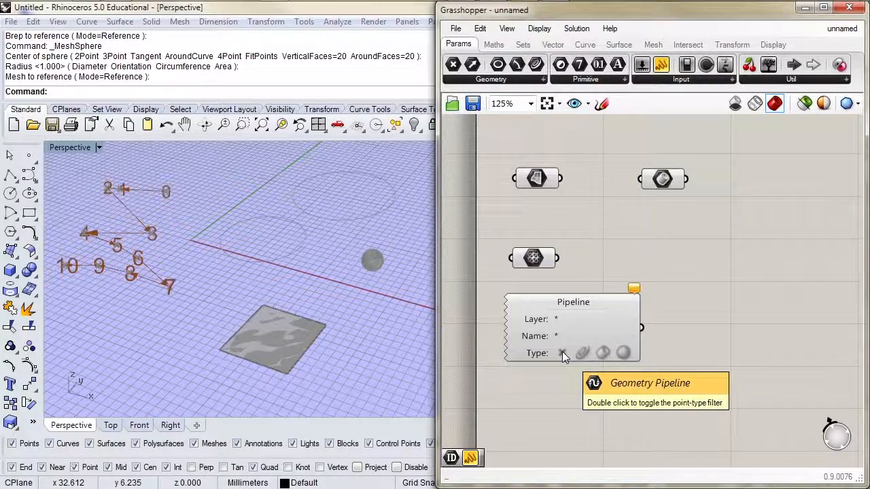
Enable the point, curve, Brep and mesh type filters of the Geometry Pipeline
left_click(562, 353)
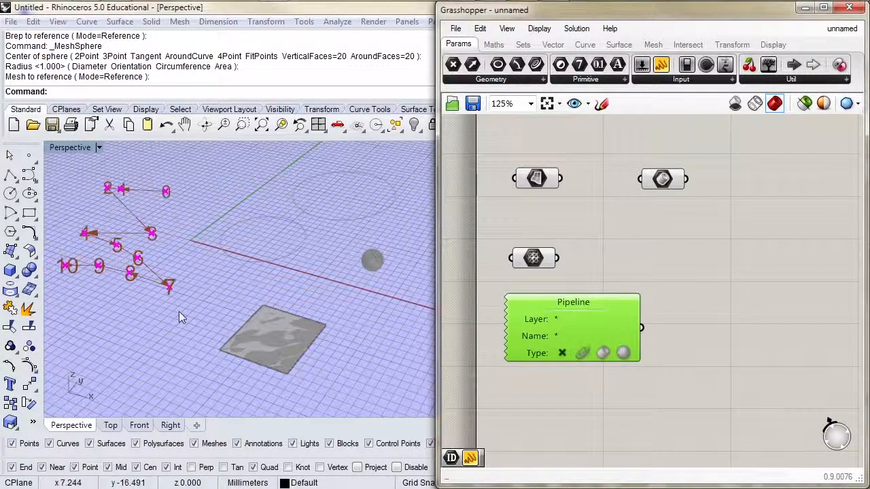
double_click(581, 352)
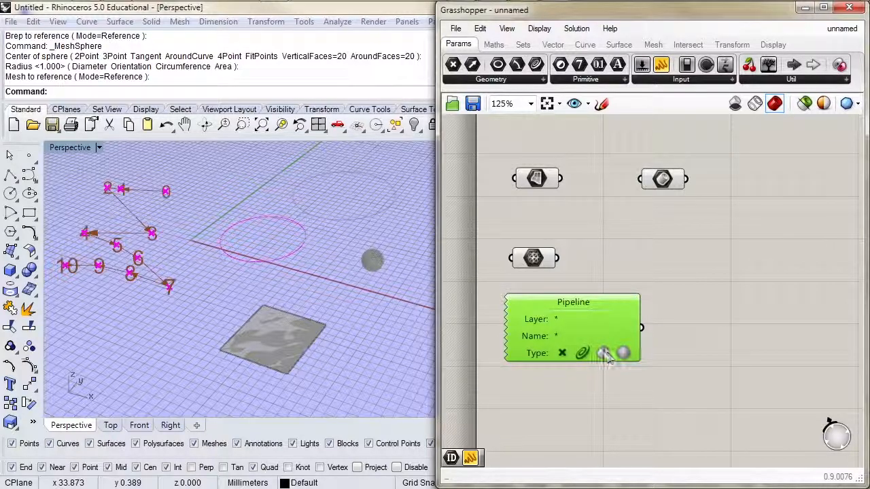
left_click(603, 353)
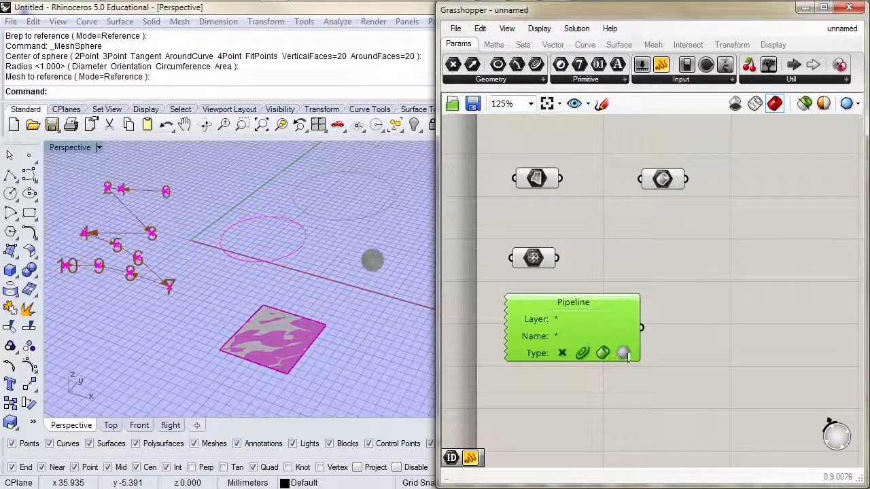
double_click(624, 353)
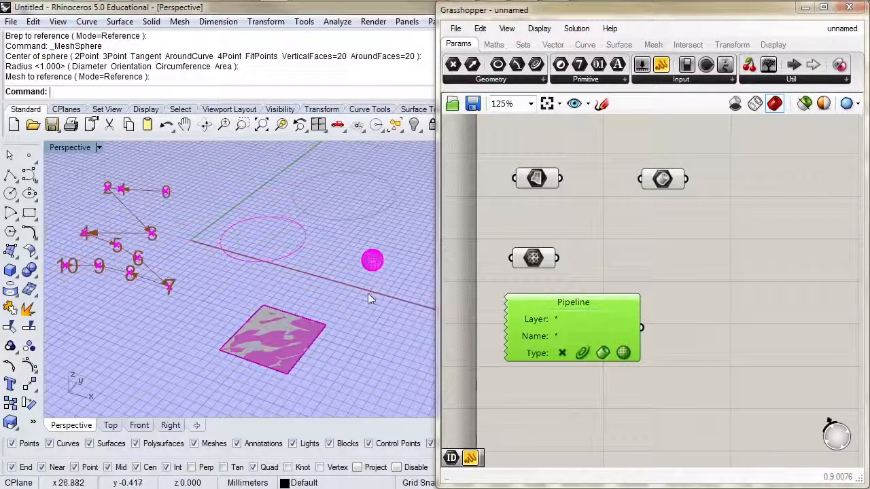
Draw a mesh box in the Perspective viewport between the numbered points and the plane surface
left_click(180, 22)
mouse_move(212, 60)
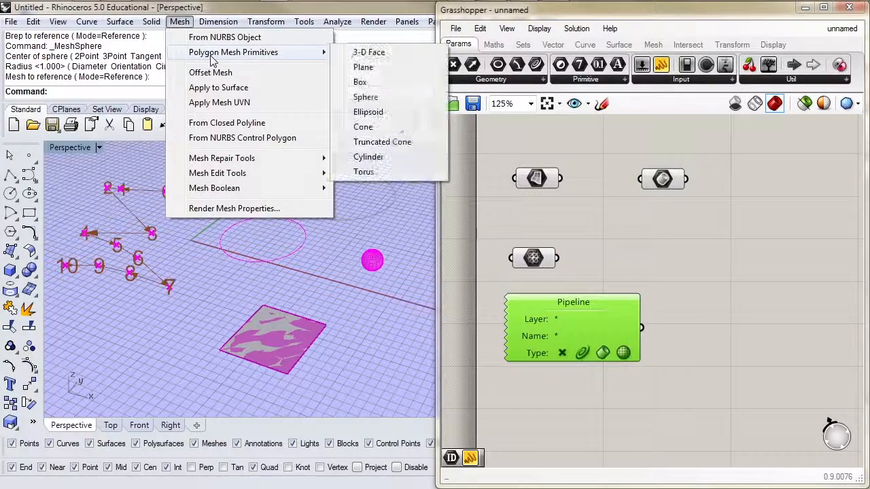
left_click(360, 81)
left_click(160, 331)
left_click(166, 351)
left_click(161, 320)
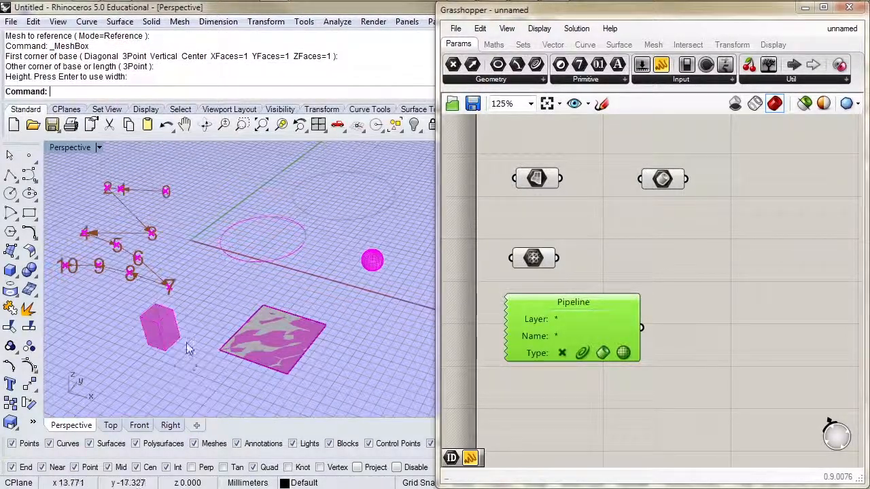
left_click(566, 387)
Add a Guid parameter on an empty canvas area and set it to reference the Rhino mesh sphere
right_click_drag(320, 311, 305, 306)
right_click_drag(599, 370, 595, 163)
right_click_drag(591, 273, 593, 91)
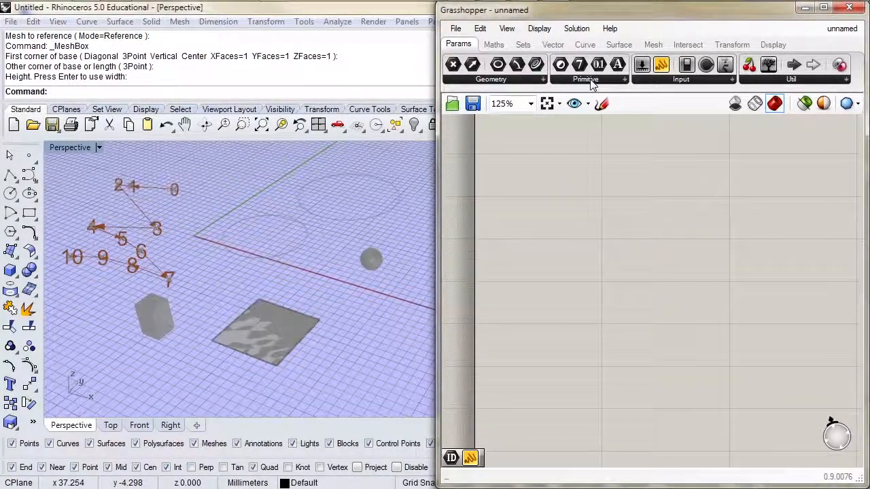
left_click(592, 82)
left_click_drag(637, 185, 545, 189)
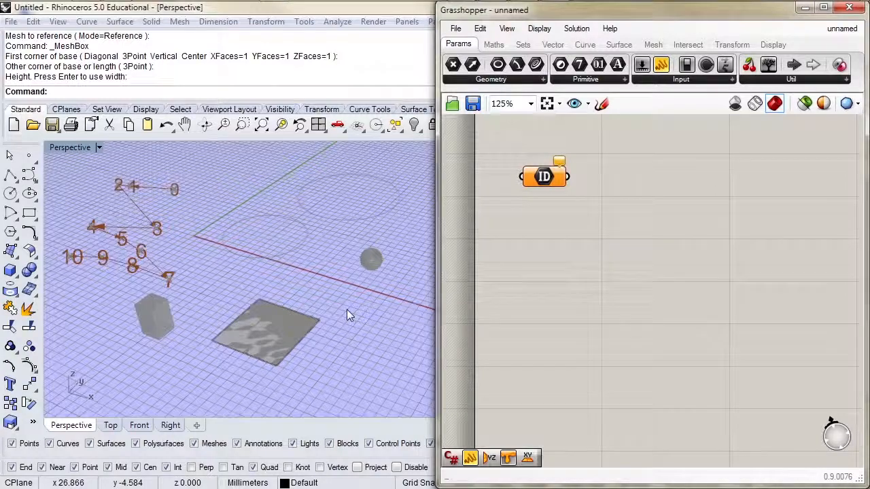
right_click(544, 181)
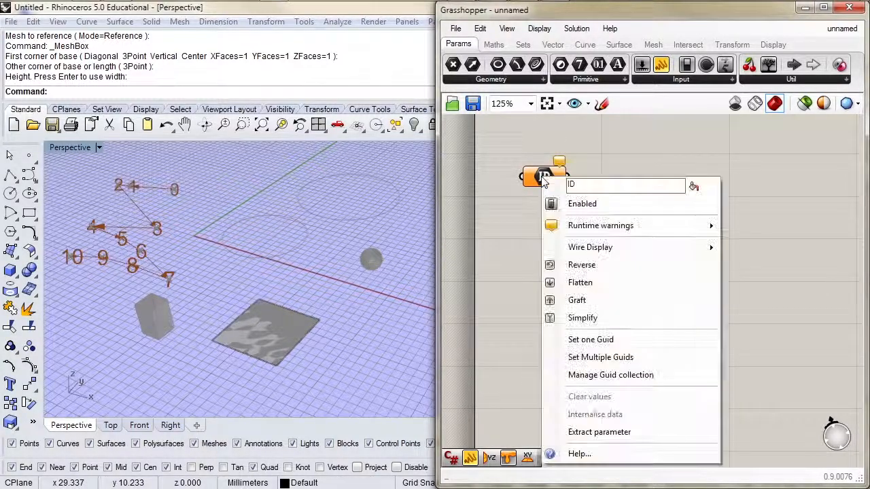
left_click(579, 340)
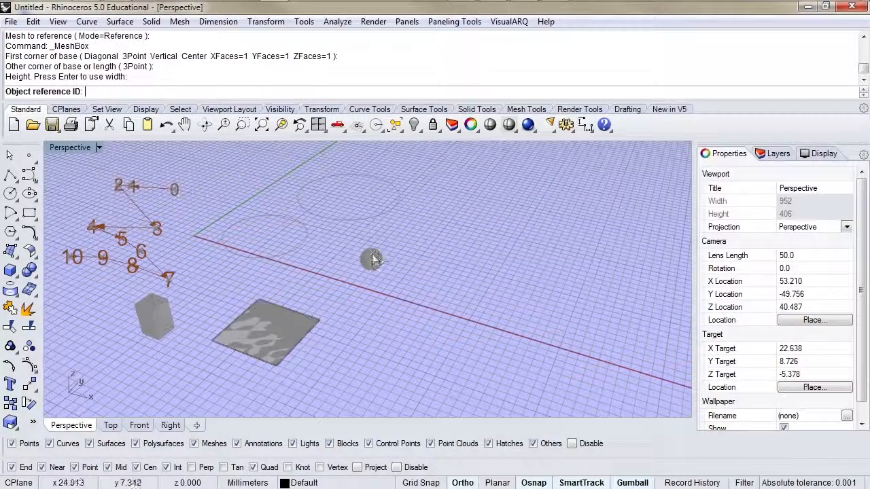
left_click(373, 261)
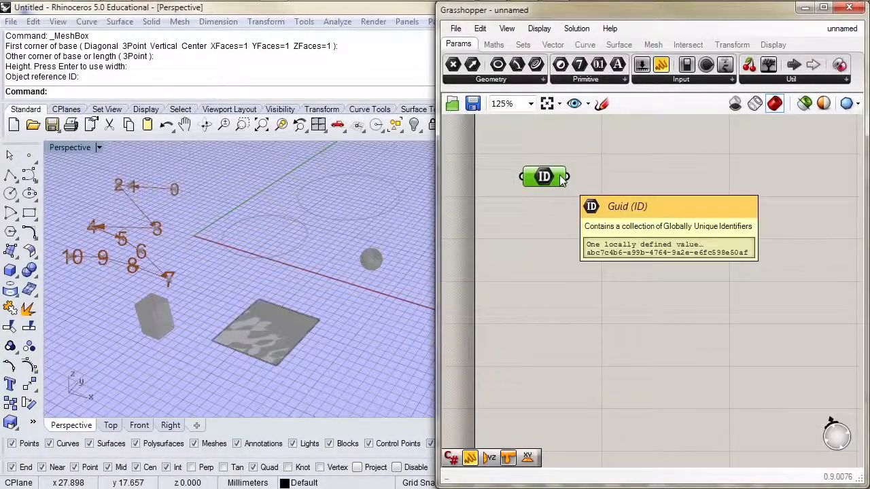
Add a Panel fed by the Guid parameter and resize it so the ID fits on one line
left_click_drag(661, 65, 661, 133)
left_click_drag(569, 177, 601, 168)
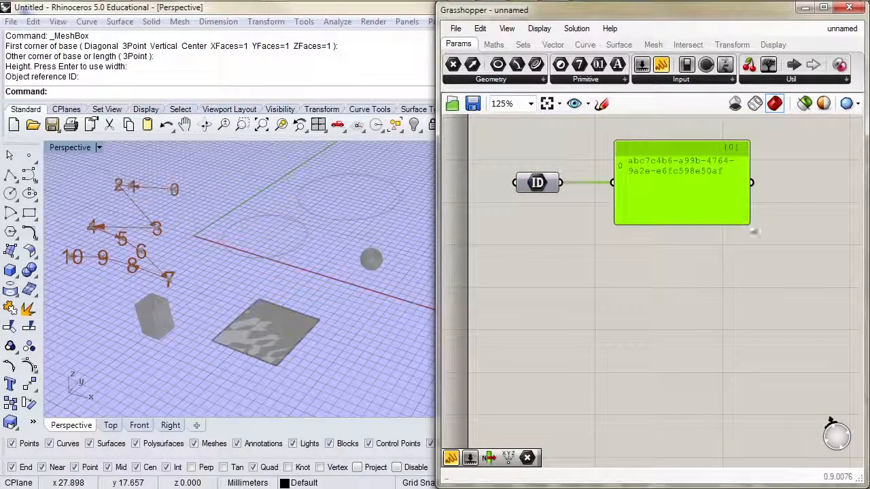
left_click_drag(751, 221, 851, 203)
left_click_drag(712, 201, 709, 178)
Add a Mesh parameter below the Panel and connect the Guid parameter's output to it
left_click(527, 180)
left_click(481, 81)
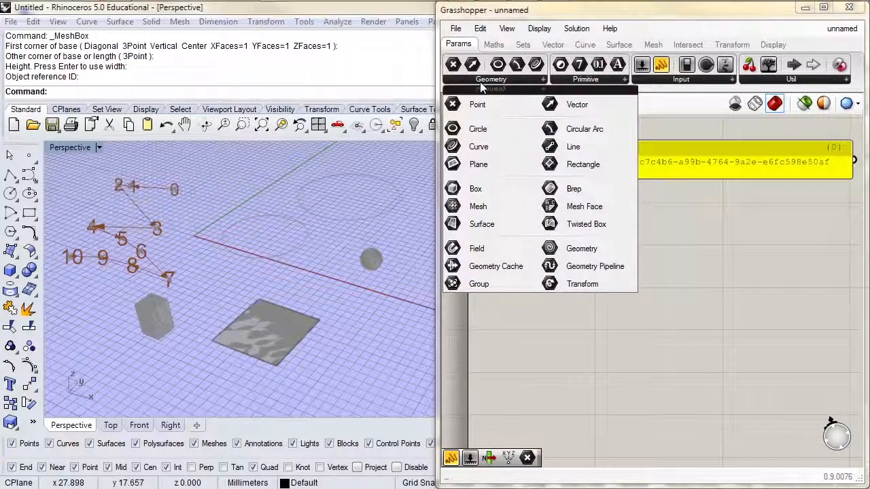
left_click_drag(476, 206, 641, 216)
left_click_drag(557, 225, 620, 219)
left_click(642, 221)
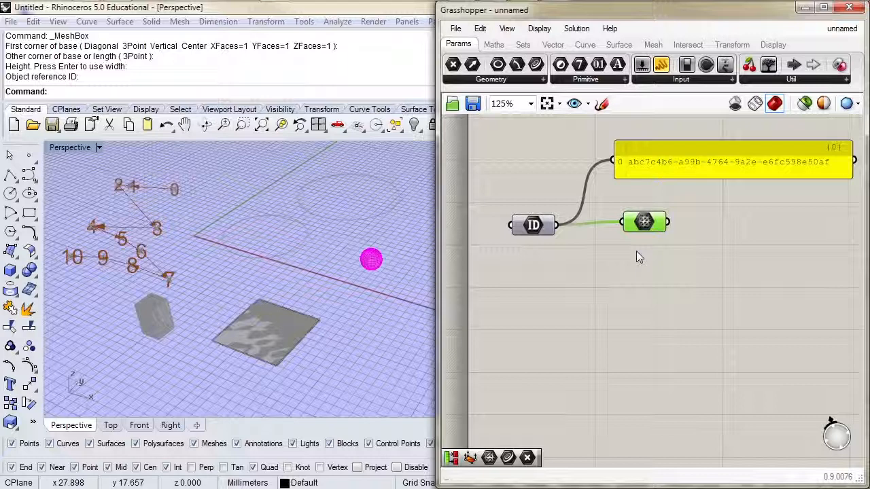
left_click(527, 277)
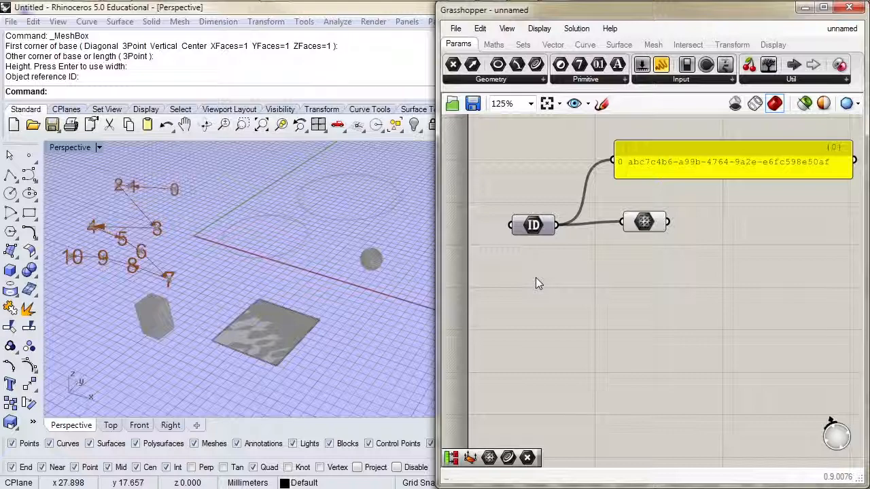
Save the Rhino model to the Desktop as ref.3dm
right_click_drag(536, 277, 548, 373)
scroll(539, 325, "down", 2)
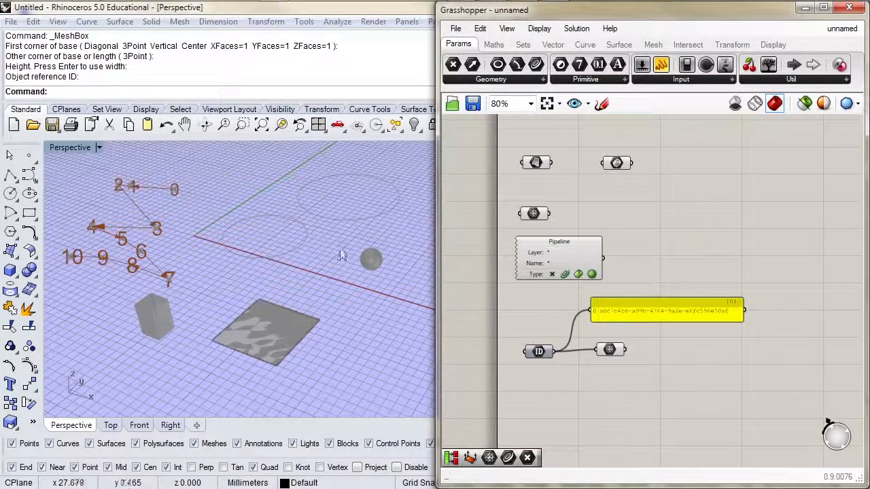
left_click(51, 124)
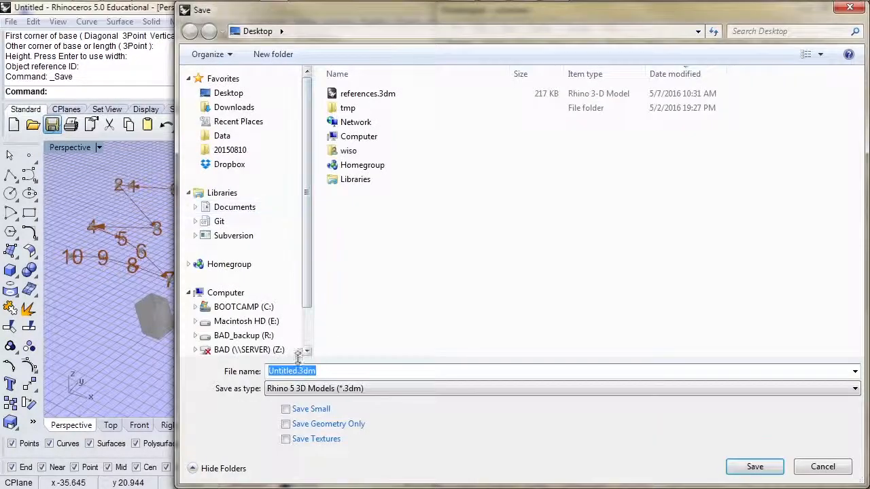
left_click(294, 371)
double_click(293, 371)
type("ref1")
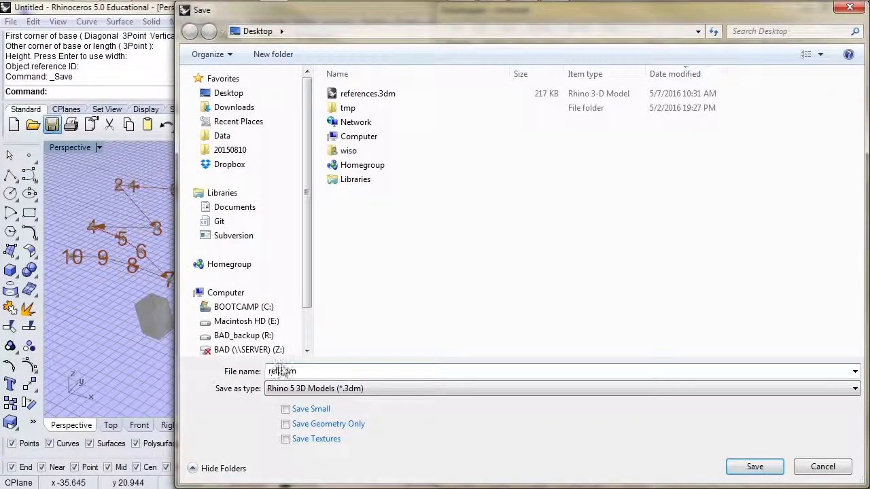
left_click(753, 467)
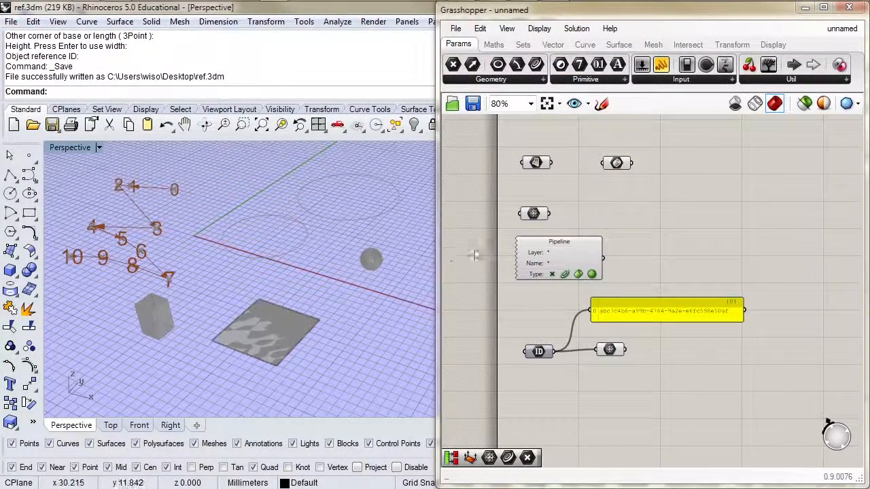
Save the Grasshopper definition under the name ref
left_click(455, 28)
left_click(497, 102)
left_click_drag(304, 391, 255, 394)
type("ref")
left_click(755, 440)
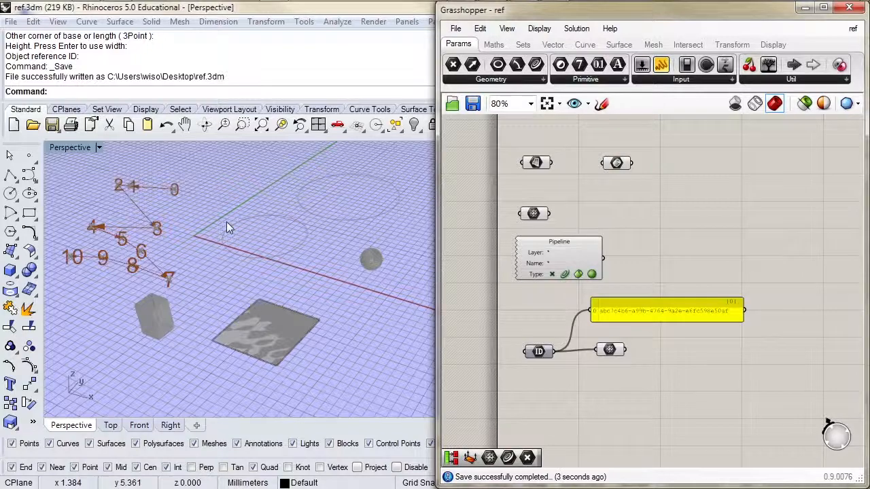
Start a new Rhino document from a template and maximize its Perspective viewport
left_click(14, 124)
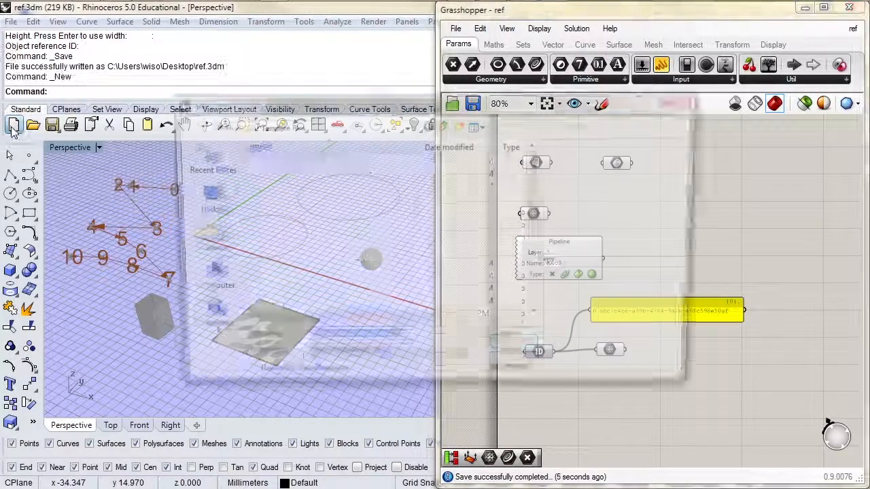
left_click(533, 348)
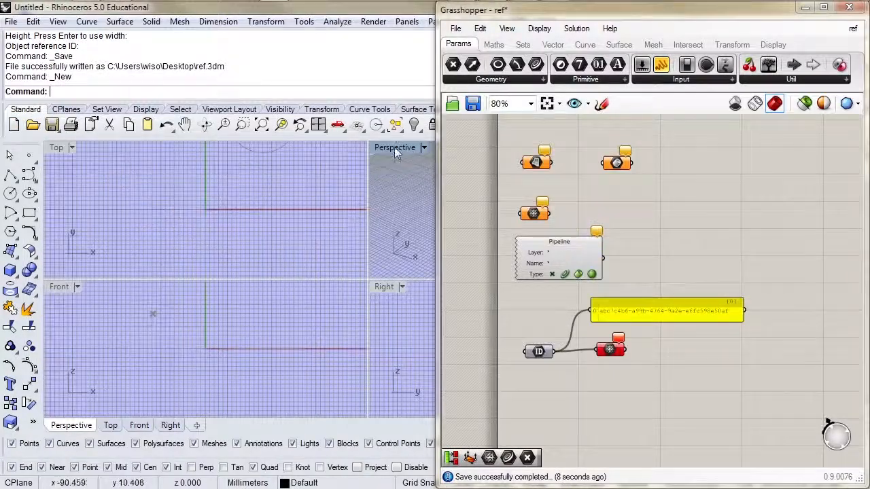
double_click(396, 147)
Examine the parameters across the Grasshopper canvas for missing references to Rhino geometry
right_click_drag(606, 195, 562, 285)
right_click_drag(568, 330, 574, 260)
right_click_drag(592, 139, 573, 467)
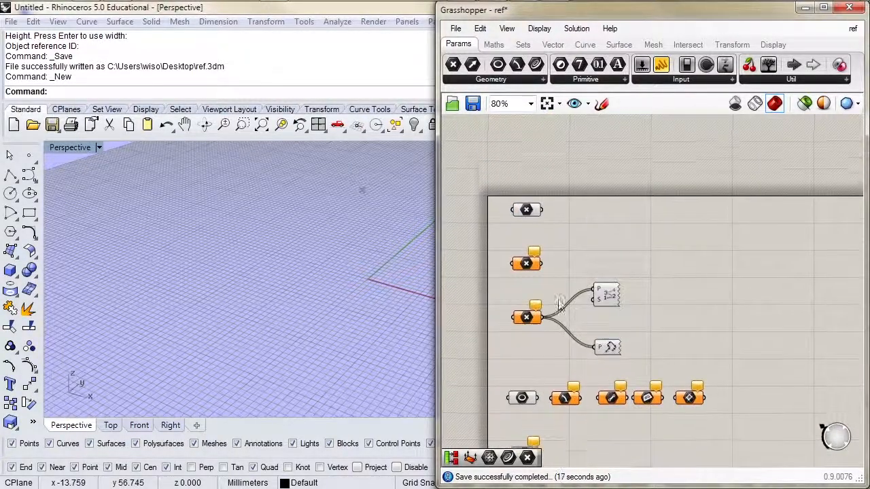
left_click(535, 253)
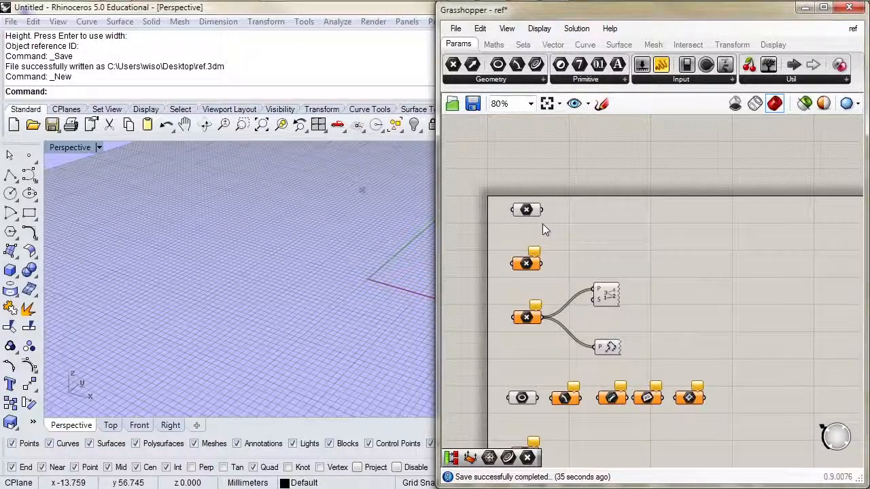
Open ref.3dm from the Desktop in Rhino and check the references of the parameters across the Grasshopper canvas
left_click(32, 124)
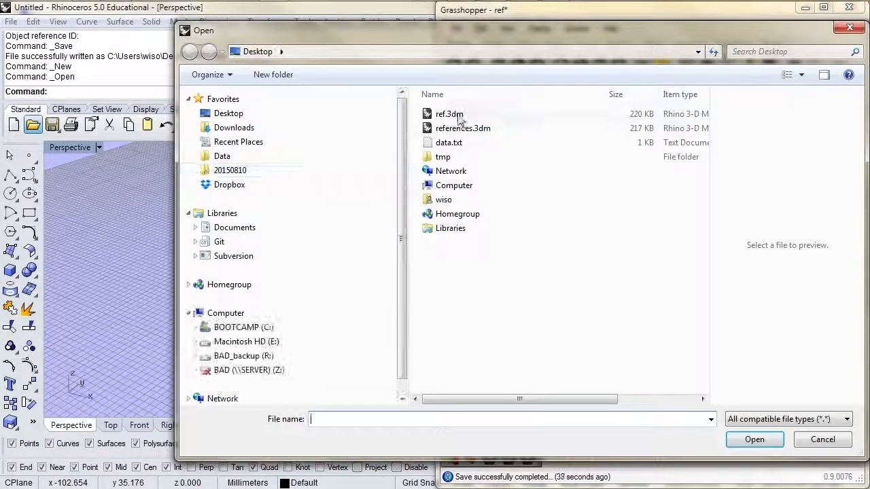
double_click(450, 114)
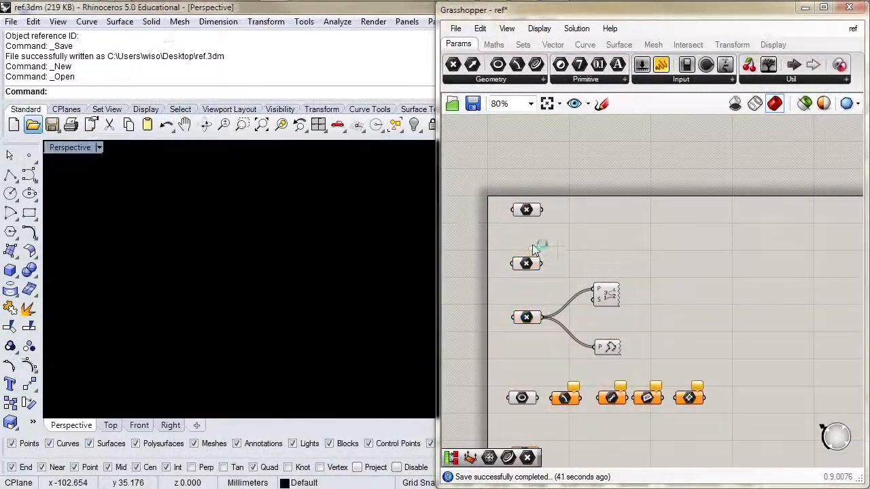
right_click_drag(548, 295, 564, 219)
right_click_drag(572, 302, 575, 238)
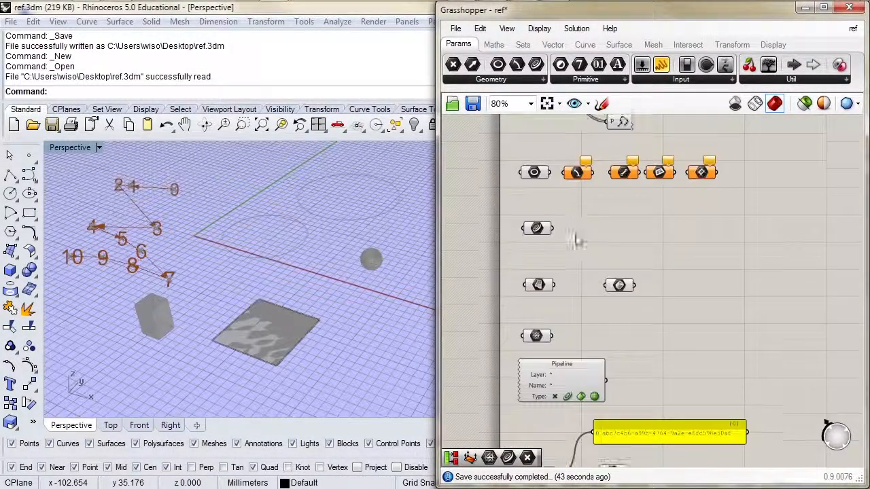
right_click_drag(569, 420, 558, 390)
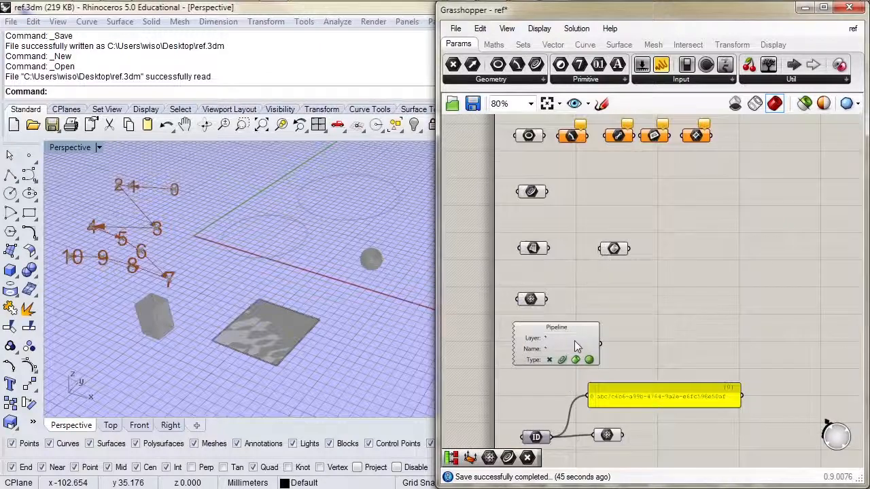
right_click_drag(594, 264, 600, 359)
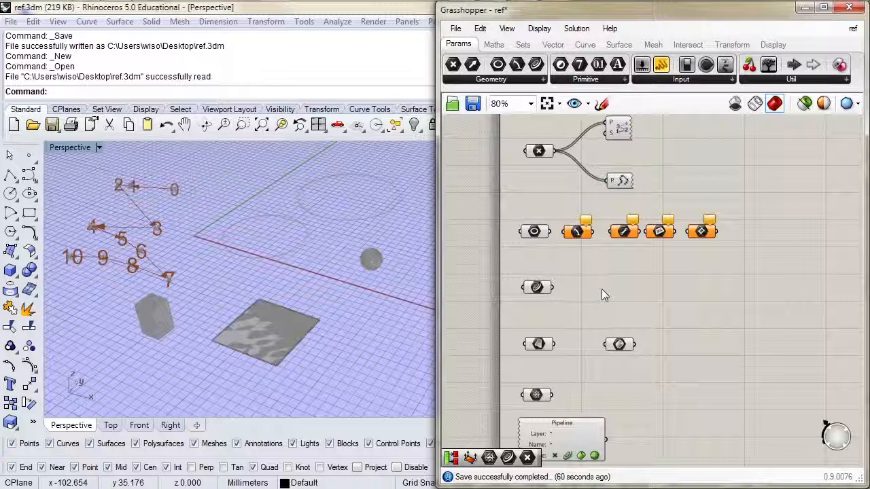
Start a new Rhino document from the Small Objects - Millimeters template with Perspective maximized, and inspect the wired point parameter's warning
left_click(13, 124)
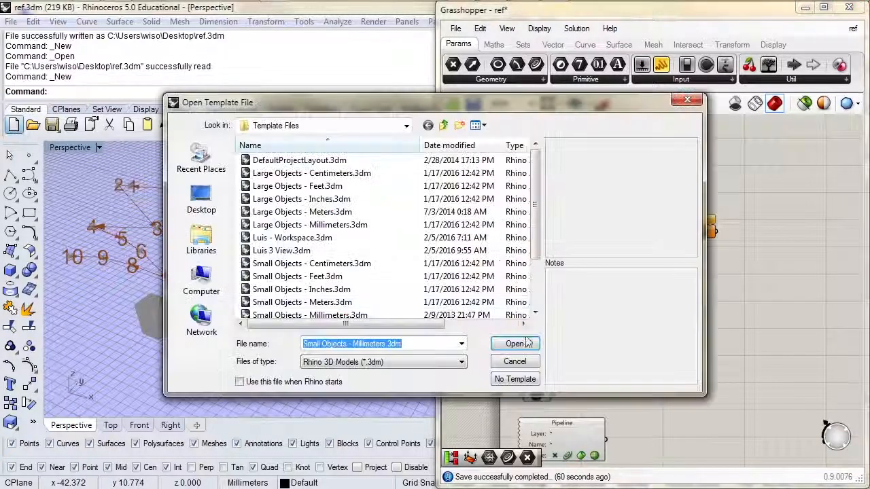
left_click(523, 343)
double_click(396, 148)
right_click_drag(532, 177, 520, 272)
scroll(520, 272, "up", 3)
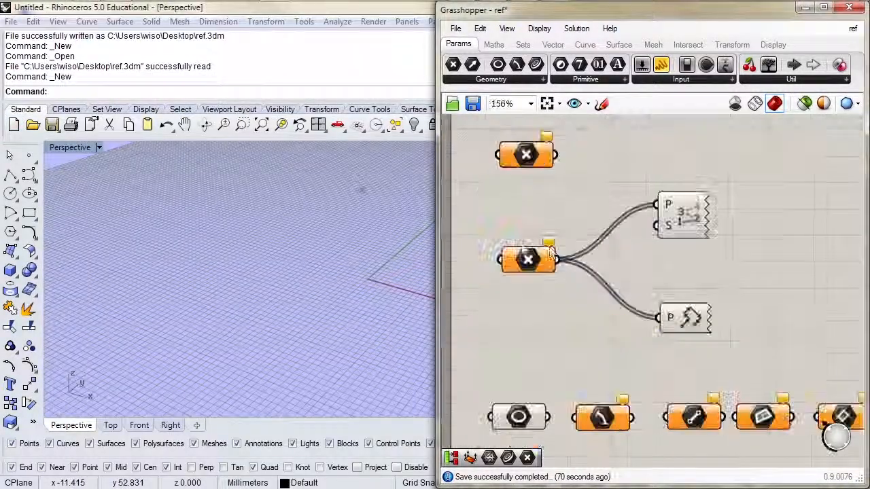
mouse_move(551, 245)
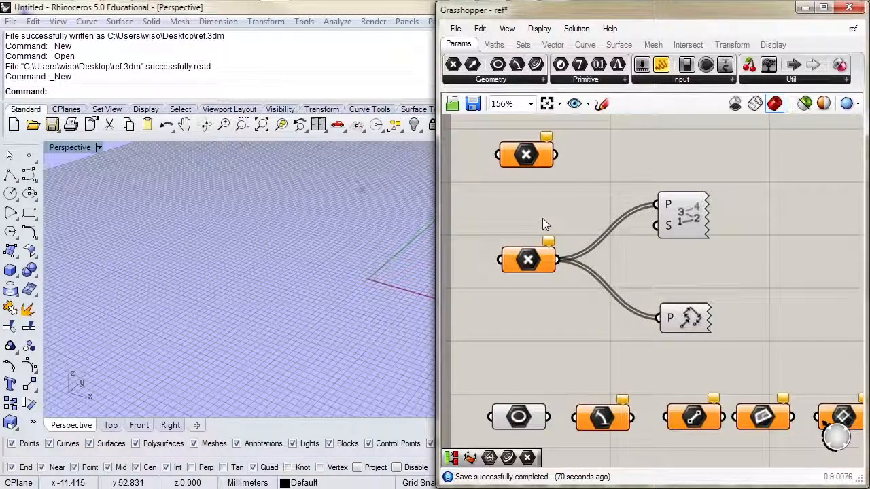
Place six scattered point objects on the ground plane in the Perspective viewport
left_click(28, 155)
left_click(138, 202)
left_click(160, 220)
left_click(190, 224)
left_click(198, 251)
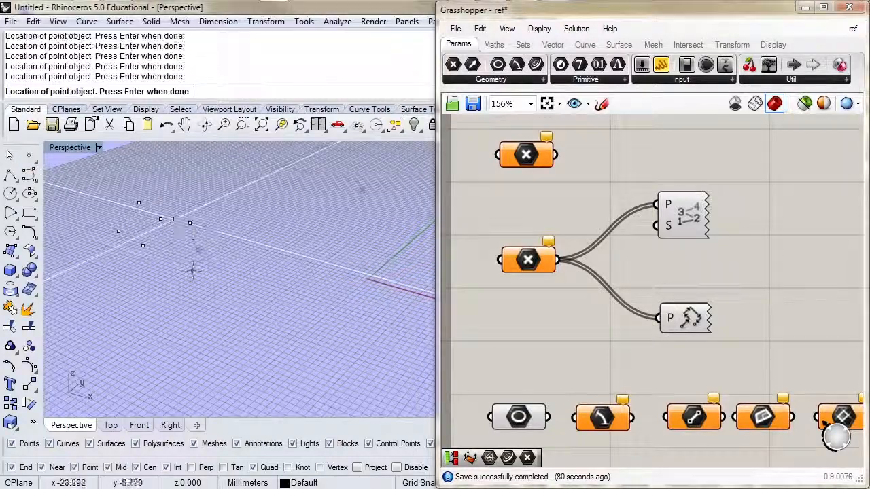
key("Return")
Select all six Rhino points and reference them as multiple points in the wired Grasshopper point parameter
left_click_drag(225, 196, 80, 291)
right_click(531, 264)
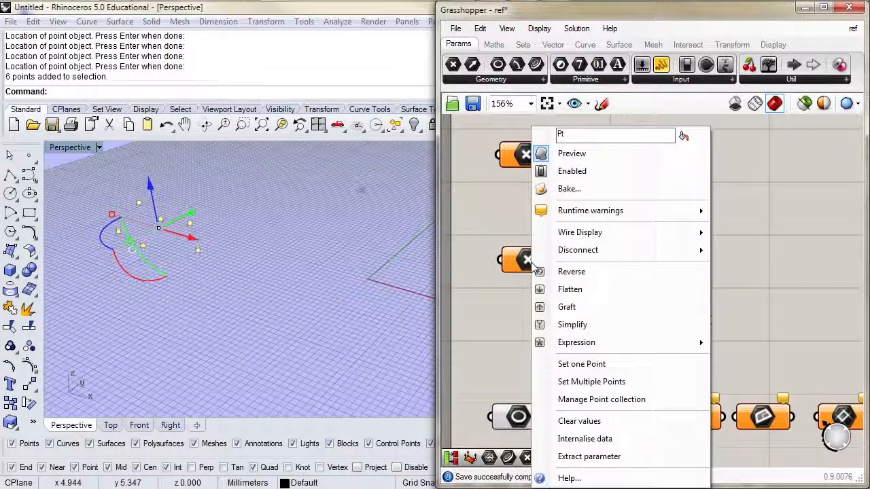
left_click(578, 381)
left_click(300, 278)
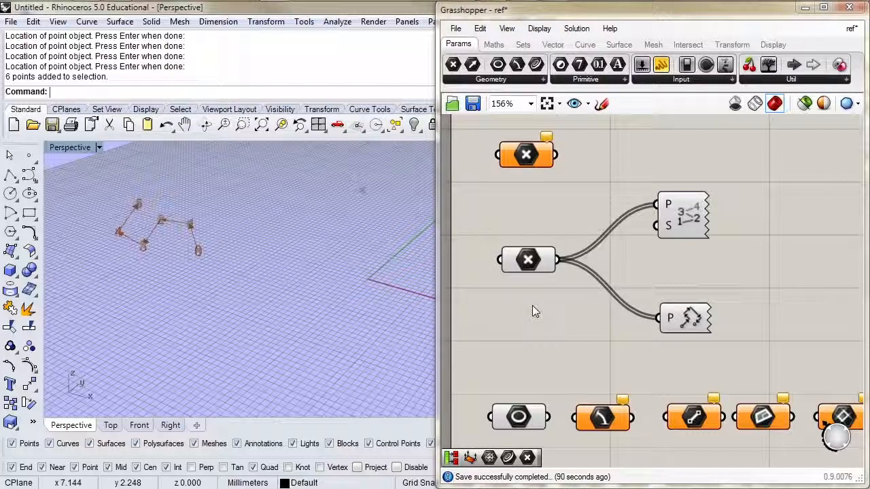
Reselect the six points in Rhino and assign them again to the wired point parameter with Set Multiple Points
left_click_drag(228, 205, 97, 314)
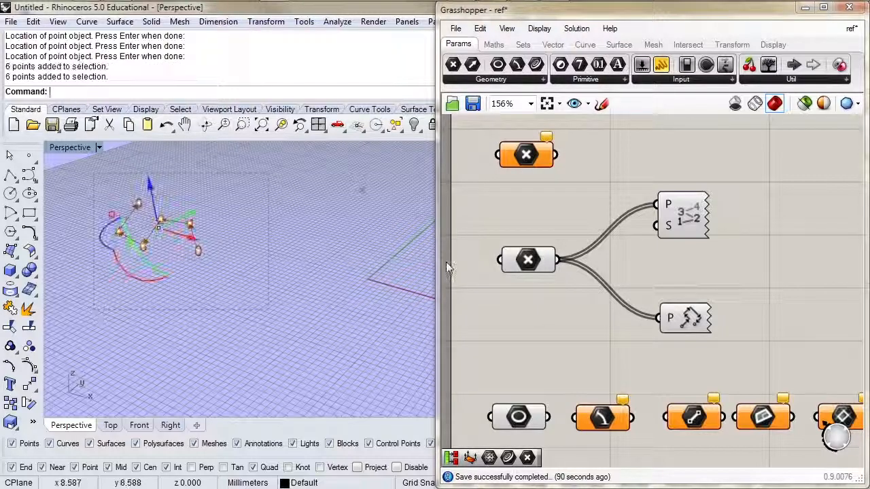
right_click(529, 263)
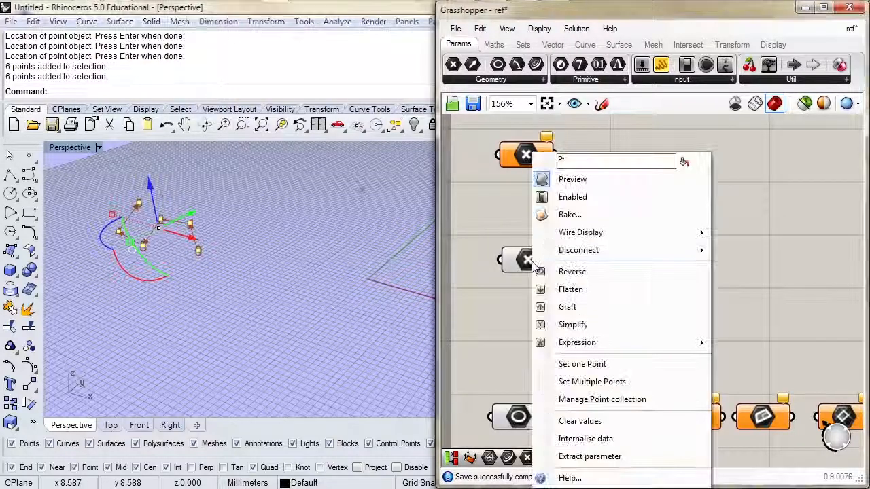
left_click(572, 382)
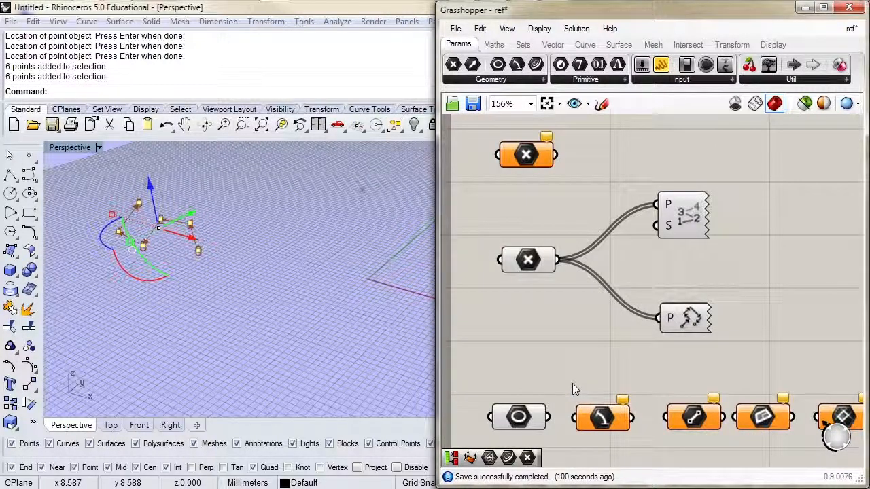
right_click_drag(346, 316, 344, 307)
scroll(344, 307, "down", 4)
right_click_drag(616, 317, 605, 281)
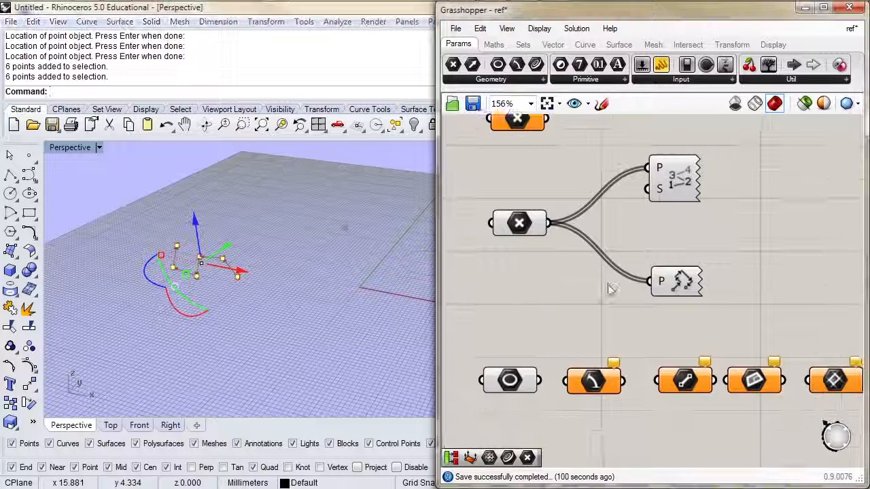
scroll(606, 281, "down", 3)
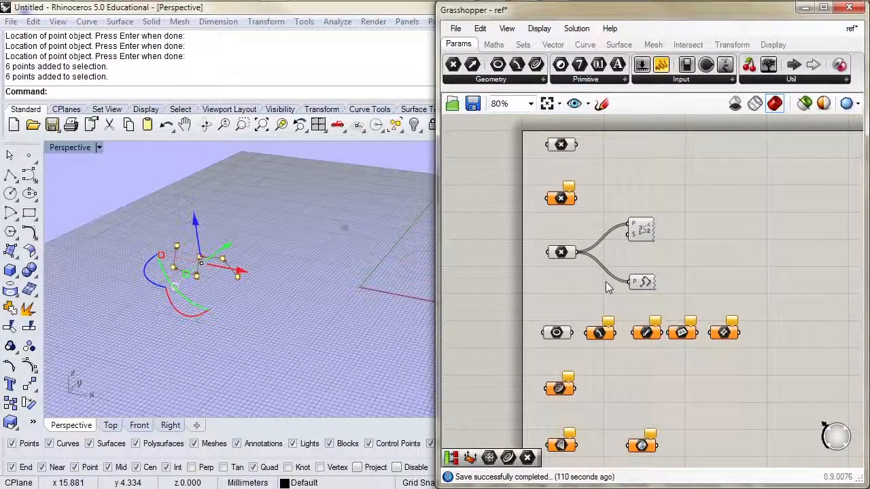